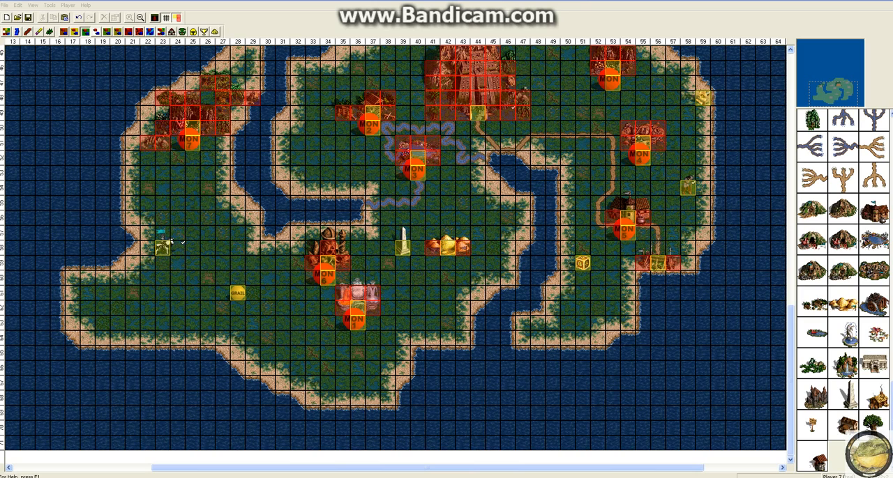
Set the allowable placement radius of the Grail on the southwestern land to 30
left_click(204, 32)
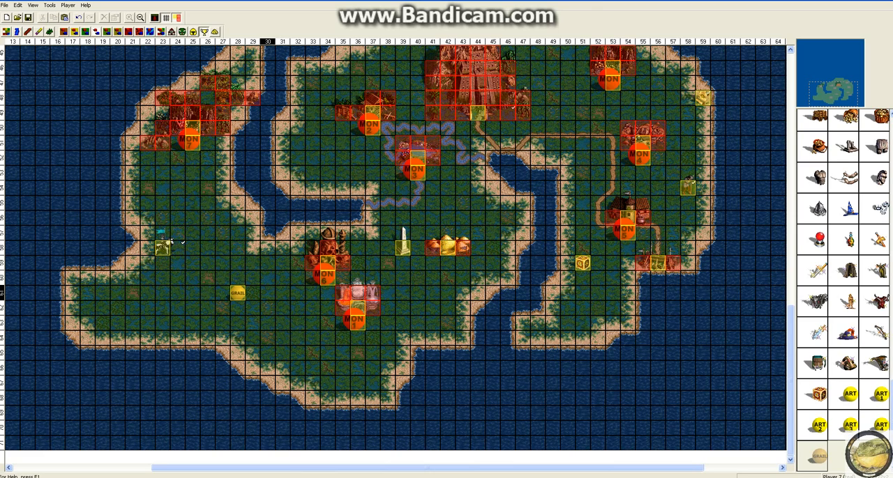
scroll(343, 293, "up", 1)
scroll(342, 293, "down", 1)
scroll(335, 293, "up", 4)
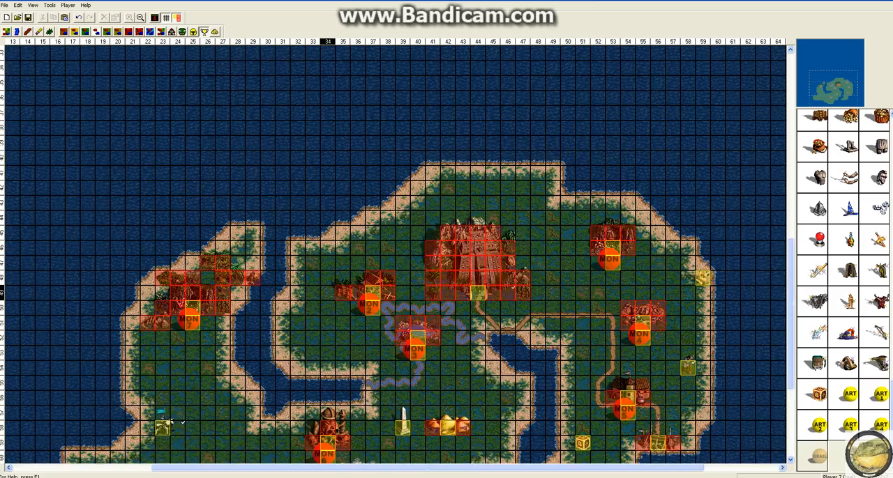
scroll(328, 293, "down", 2)
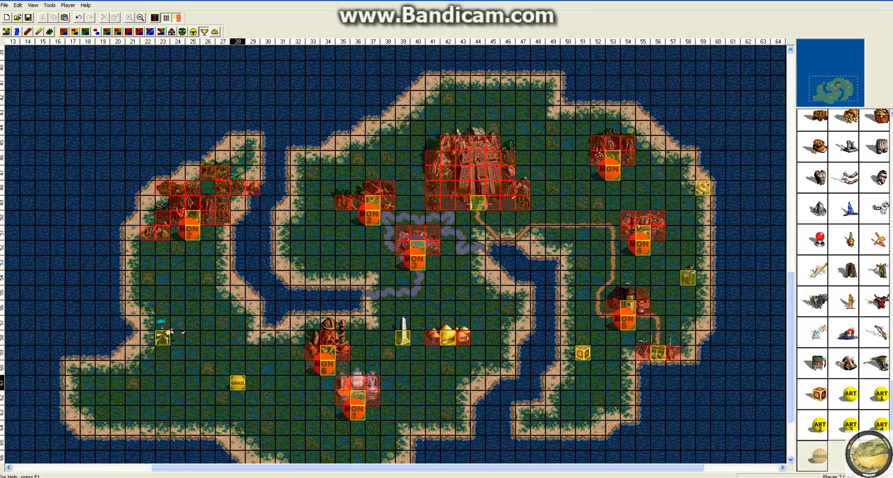
scroll(230, 293, "down", 2)
right_click(238, 290)
left_click(262, 382)
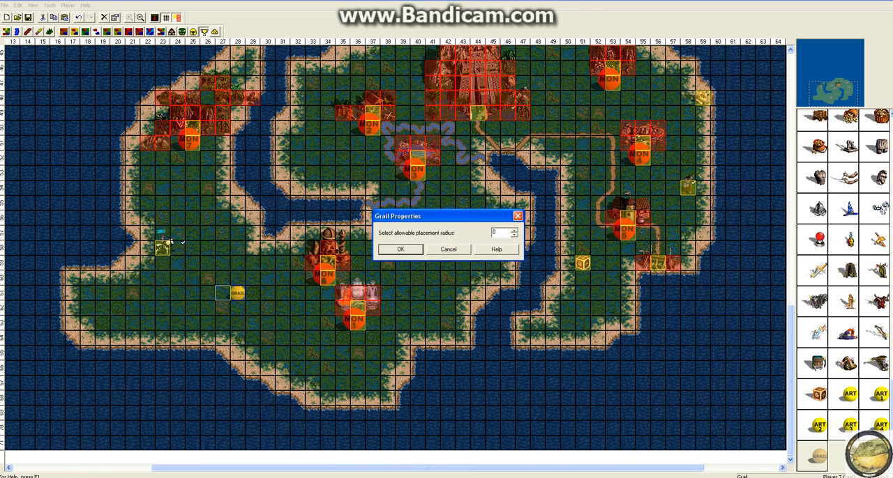
key("BackSpace")
type("70")
key("BackSpace")
key("BackSpace")
type("30")
left_click(415, 249)
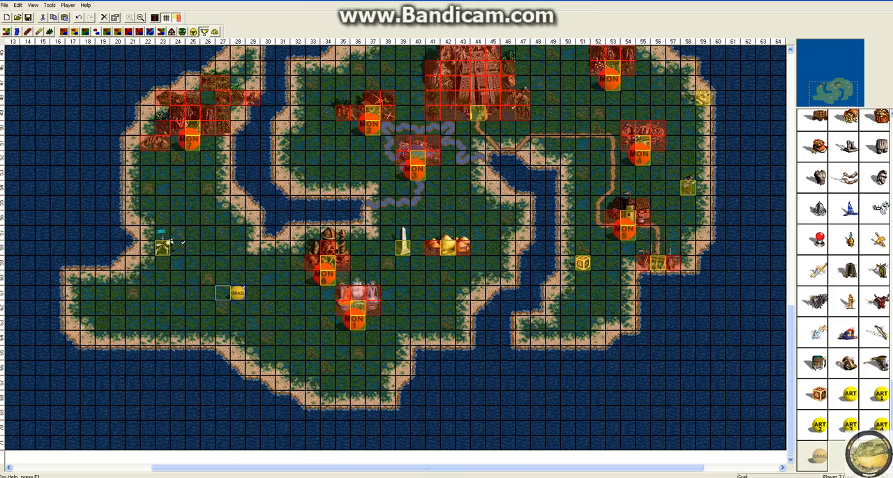
left_click(832, 60)
scroll(455, 285, "down", 12)
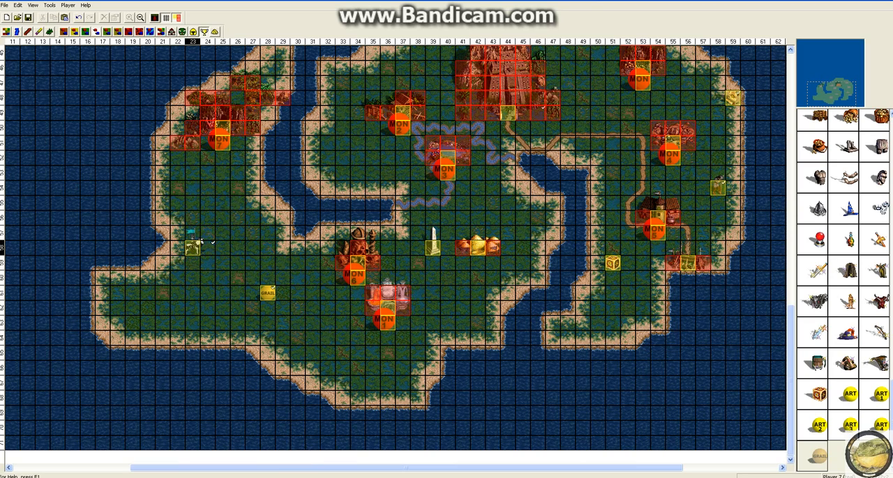
left_click_drag(192, 248, 254, 300)
key("ctrl+z")
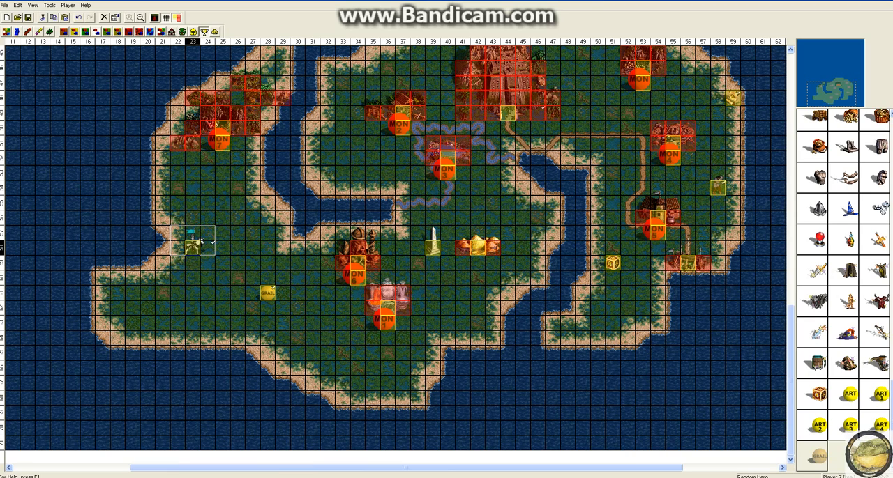
left_click(238, 188)
mouse_move(268, 293)
left_mouse_down()
mouse_move(267, 278)
mouse_move(266, 293)
left_mouse_up()
left_click(302, 338)
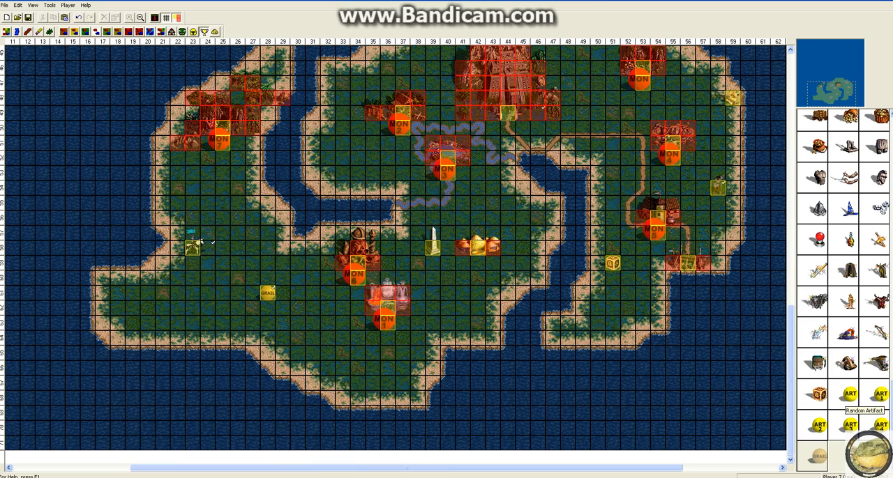
Place a Random Artifact and a Random Treasure Artifact on the southeastern peninsula, south of the Pandora's box
left_click_drag(850, 395, 629, 293)
left_click_drag(880, 395, 596, 308)
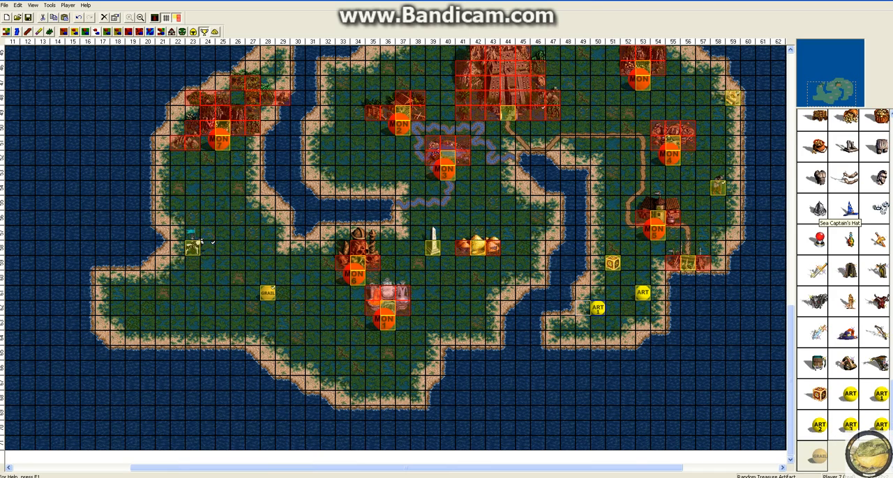
scroll(395, 248, "up", 4)
scroll(395, 247, "down", 4)
scroll(844, 279, "up", 5)
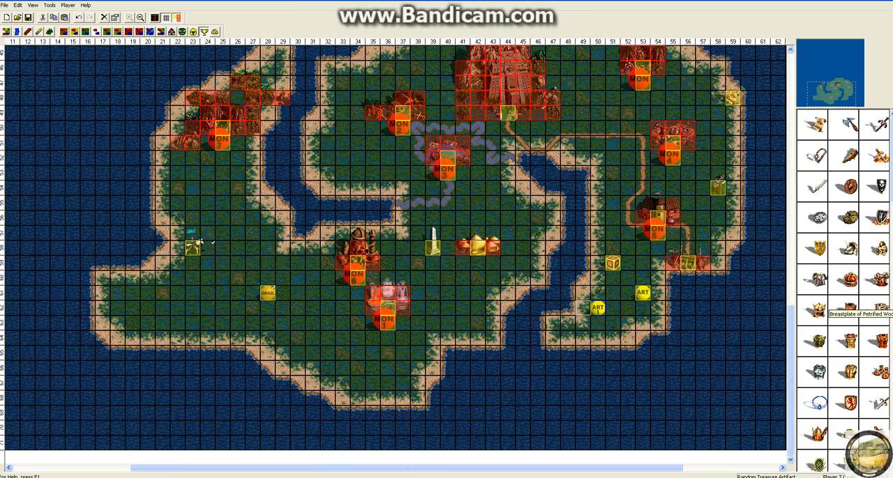
left_click(718, 278)
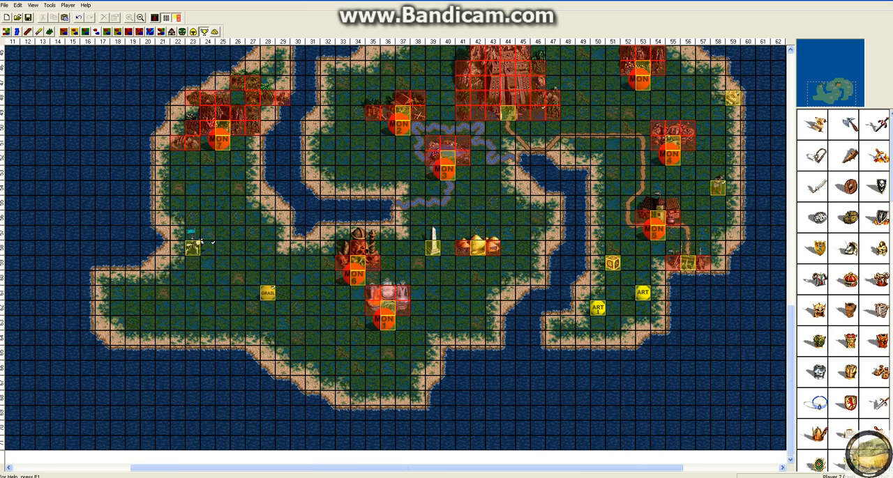
Place a blue Keymaster's Tent southeast of the MON 3 marker and a border guard tower just south of the random hero
left_click(161, 32)
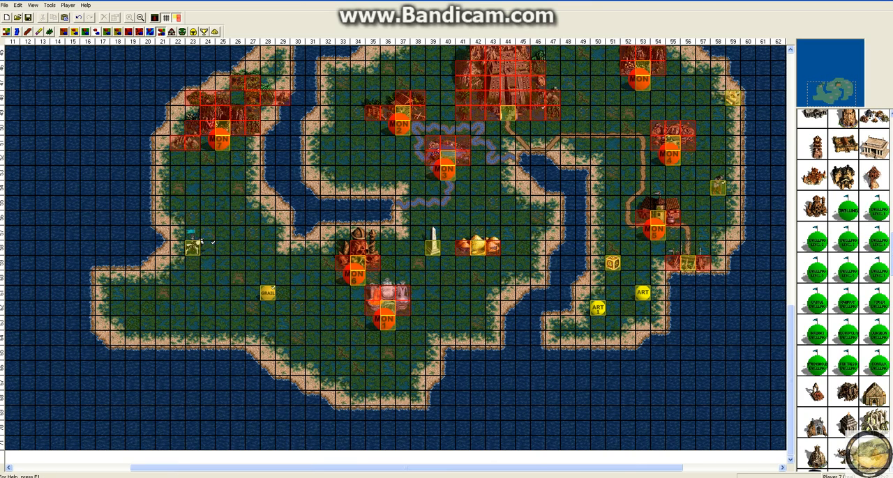
scroll(844, 290, "down", 15)
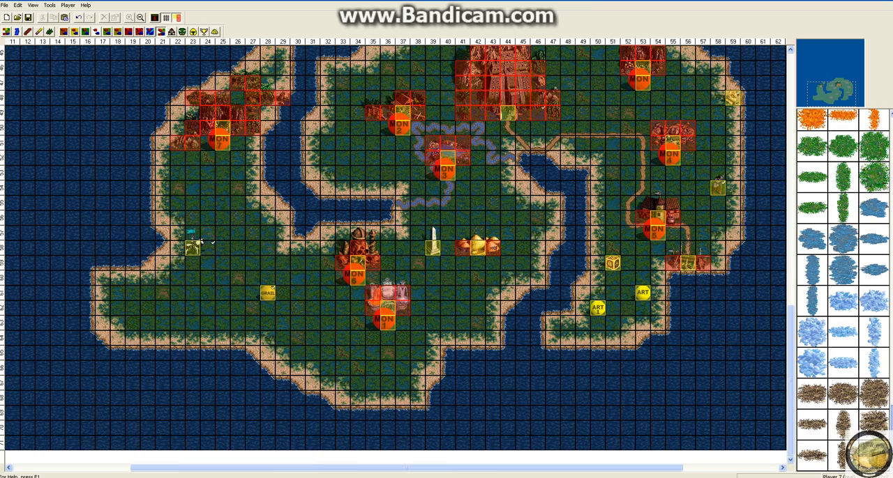
left_click_drag(891, 394, 891, 330)
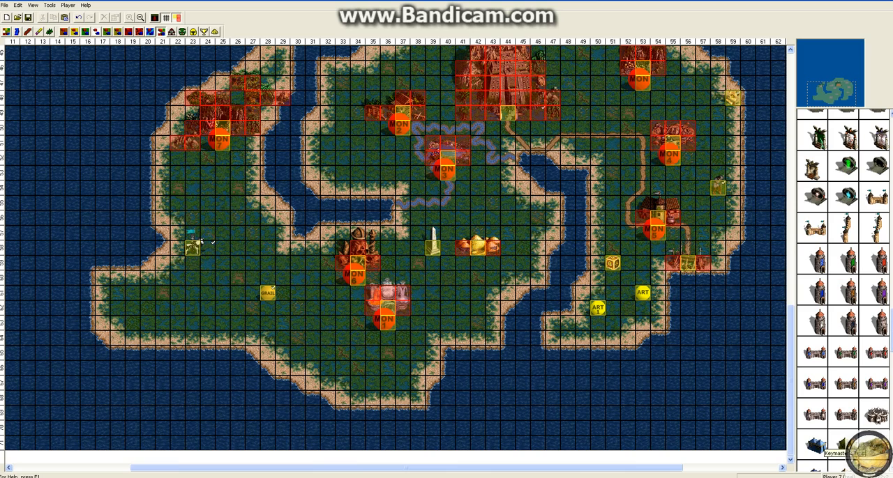
left_click(821, 439)
left_click(478, 202)
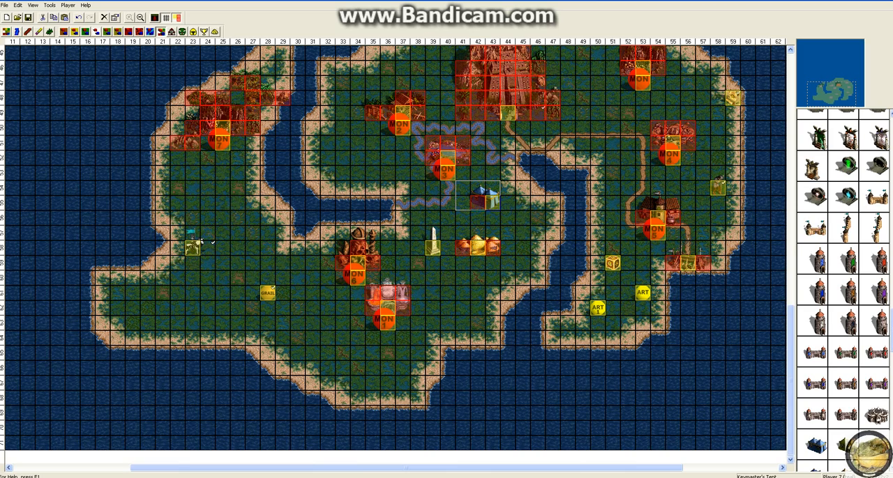
left_click(192, 278)
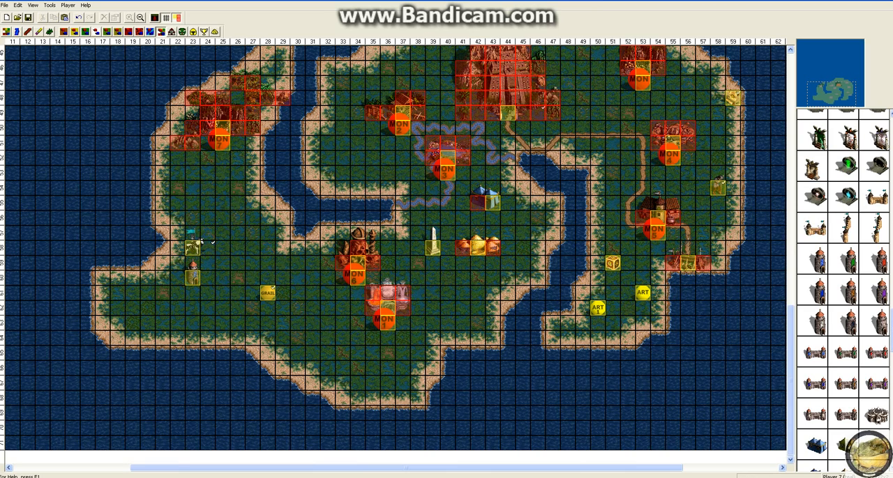
Try placing two green Monolith Two Way portals on the eastern land near the road, and delete them
left_click(848, 165)
left_click(598, 165)
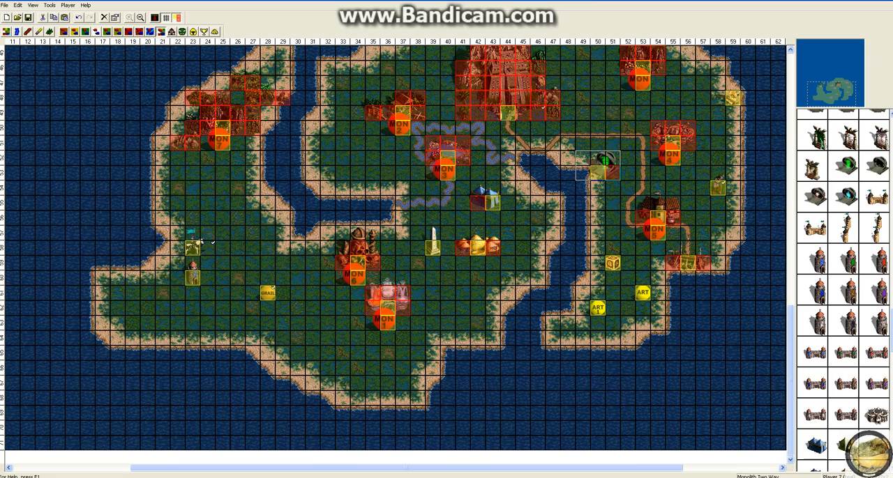
left_click(597, 104)
scroll(597, 105, "up", 4)
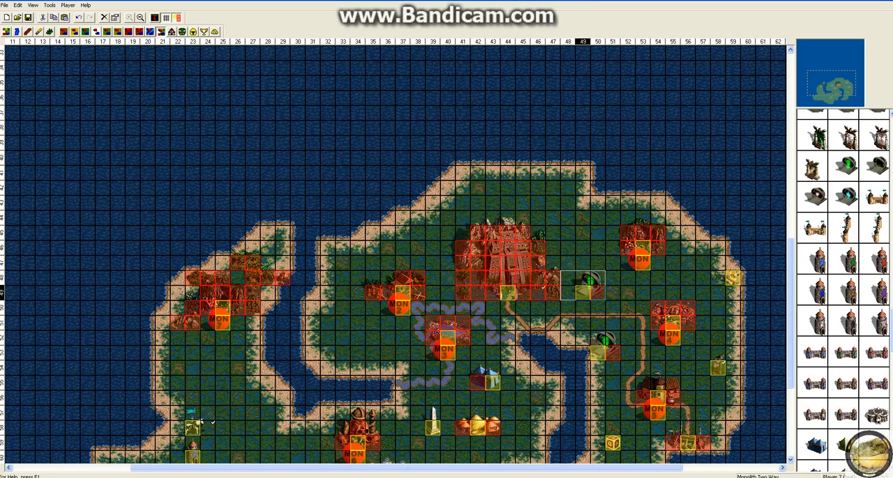
right_click(584, 288)
left_click(600, 342)
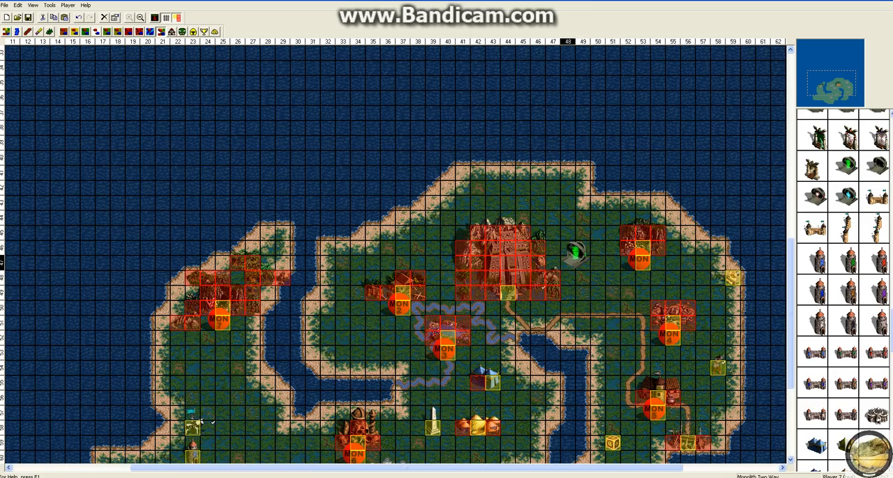
Place three green Monolith Two Way portals: on the northwestern coast, north of the large northern structure, and east of it
scroll(569, 247, "down", 3)
scroll(568, 247, "down", 1)
scroll(569, 247, "up", 3)
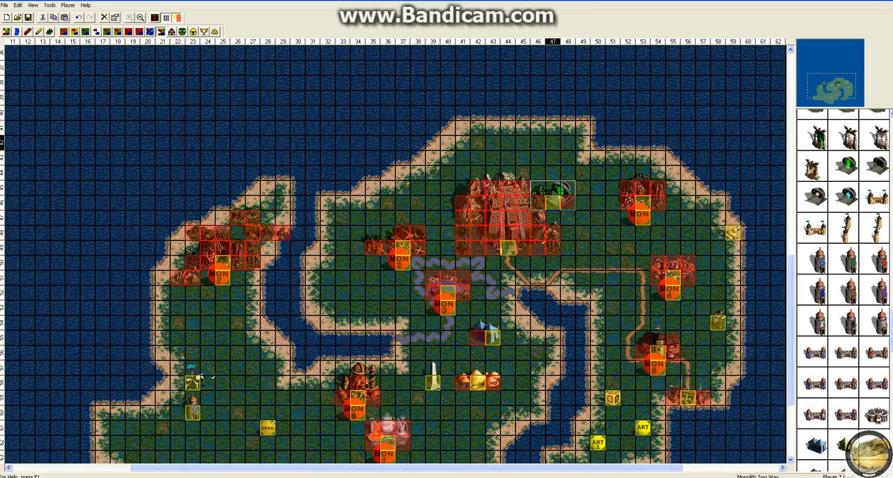
left_click(555, 189)
left_click_drag(554, 188, 328, 202)
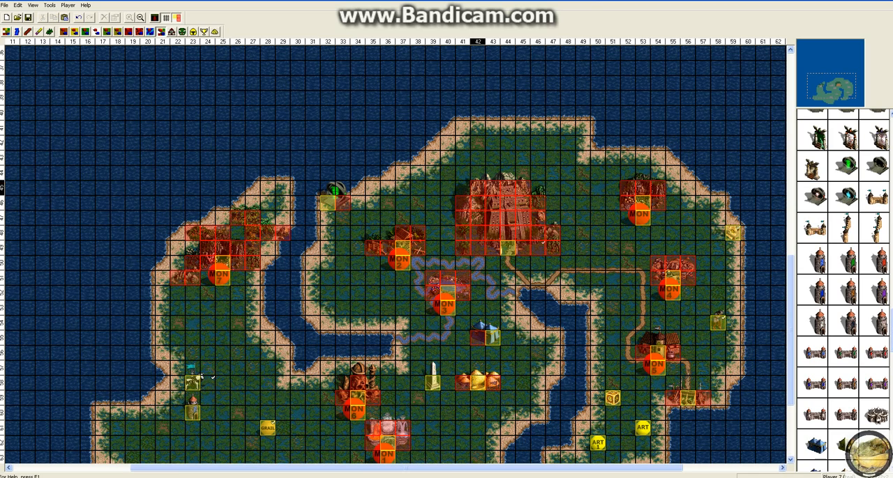
left_click_drag(846, 166, 493, 144)
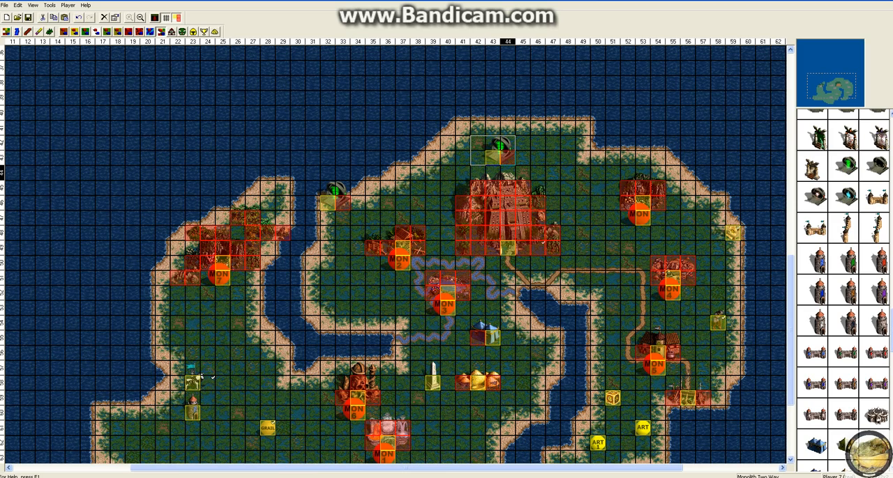
left_click(846, 166)
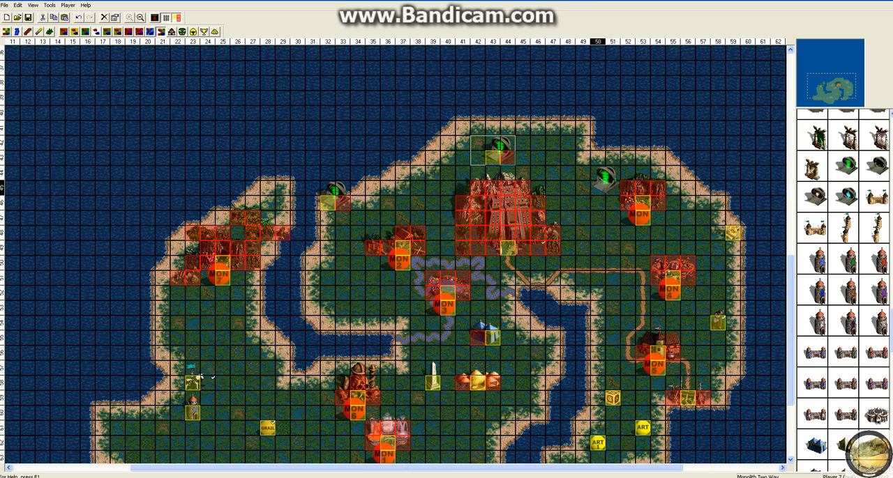
left_click(582, 233)
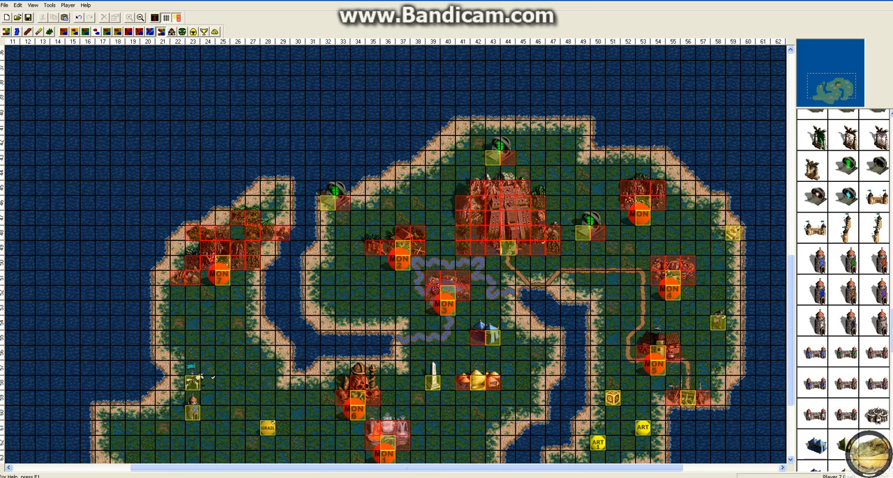
Place two purple Monolith One Way Exits north of the MON 4 marker and a matching Monolith One Way Entrance northeast of the large structure
scroll(844, 293, "up", 3)
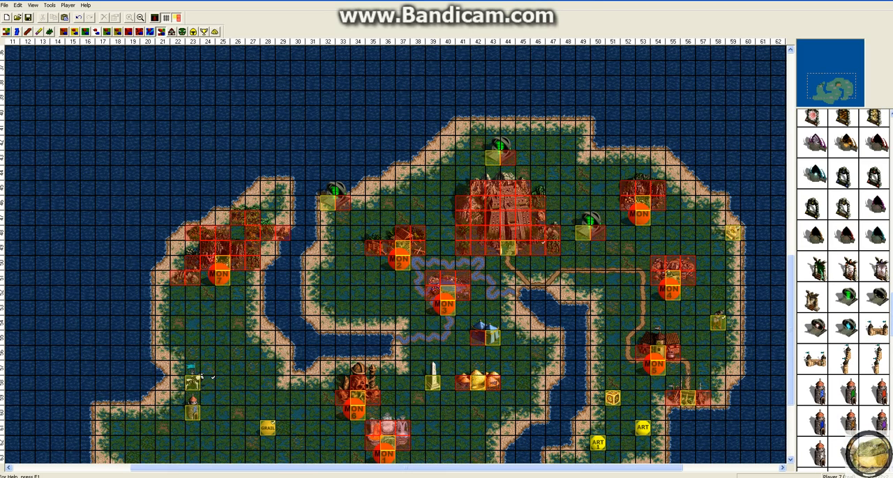
scroll(844, 293, "down", 2)
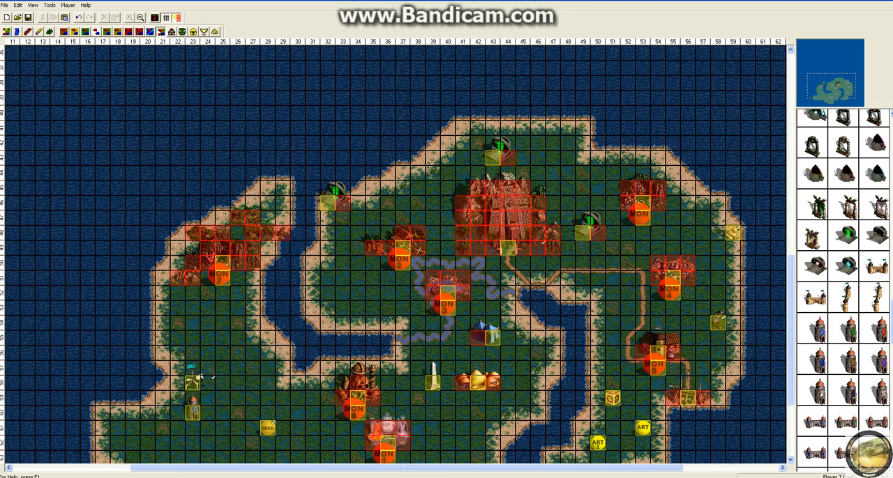
scroll(844, 293, "up", 2)
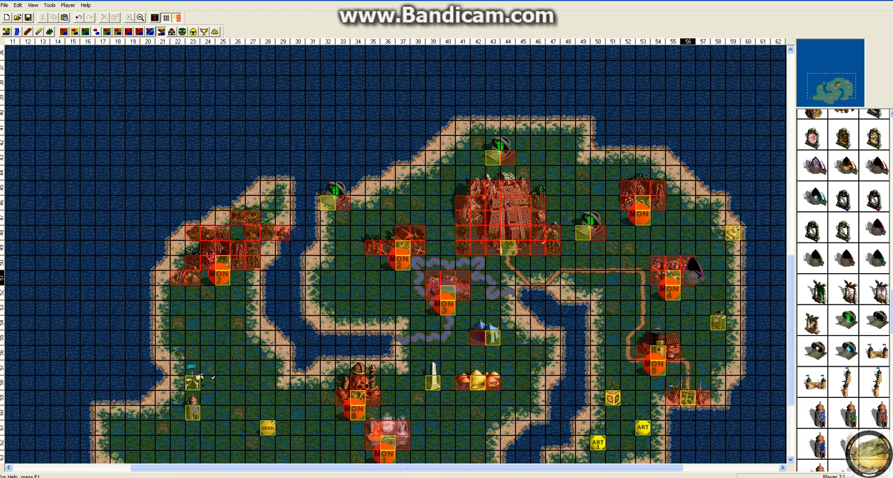
left_click(636, 241)
left_click(664, 241)
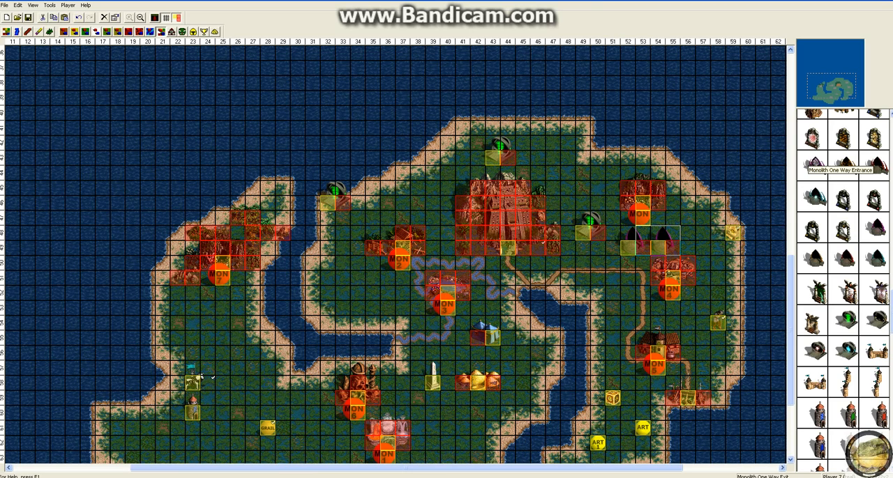
left_click(814, 160)
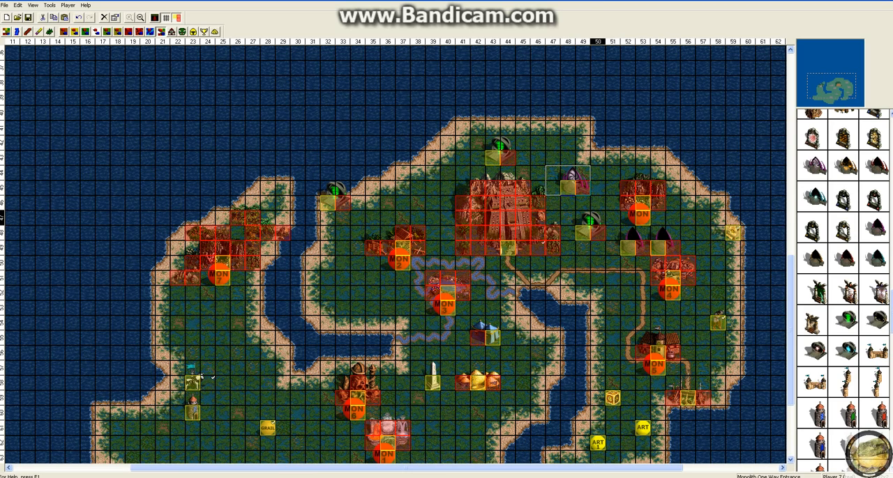
Delete the three green Monolith Two Way portals around the large northern structure
right_click(595, 214)
left_click(608, 268)
right_click(501, 154)
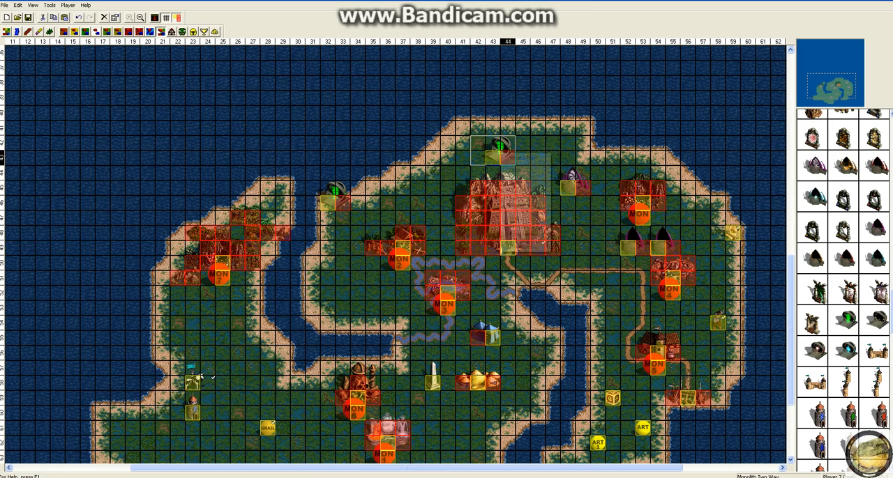
left_click(516, 207)
right_click(332, 202)
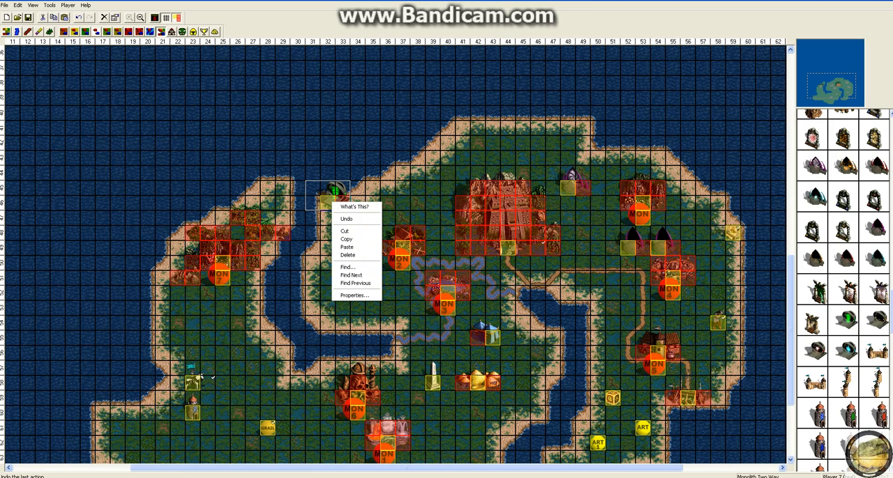
left_click(347, 255)
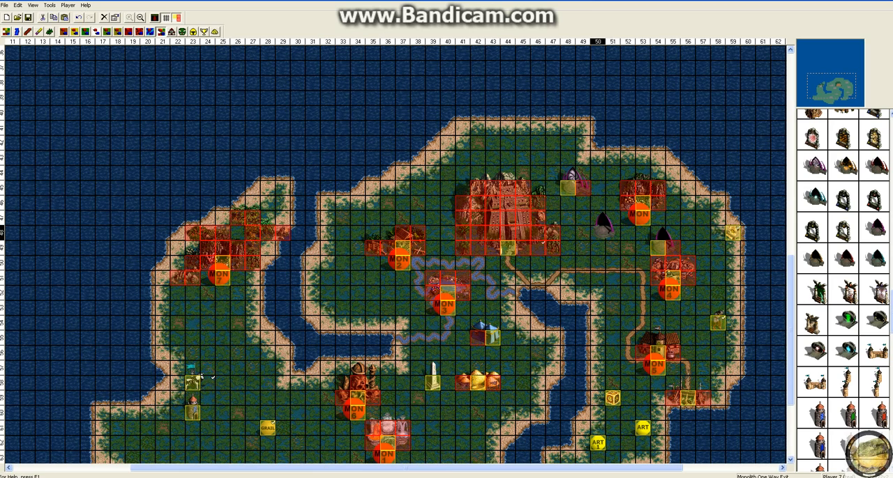
Replace the western one-way exit with a second purple Monolith One Way Entrance by the road, and move the remaining exit to the northwestern coast
right_click(604, 225)
left_click(620, 279)
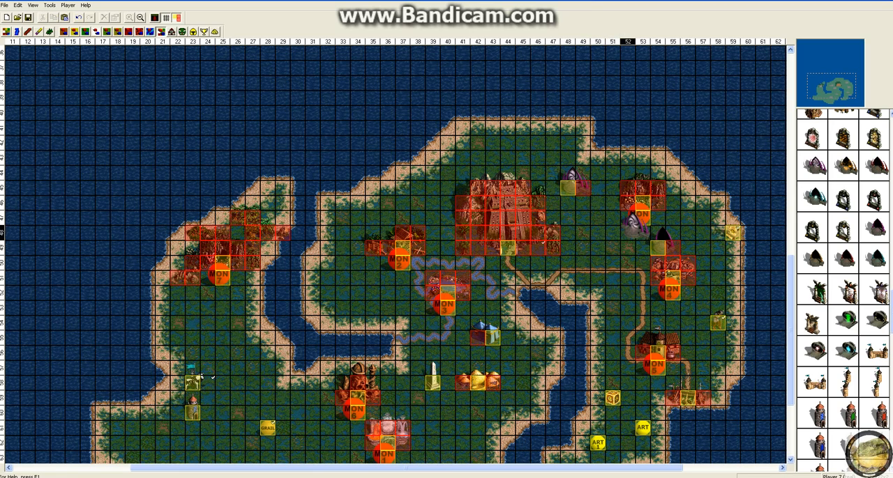
left_click(582, 263)
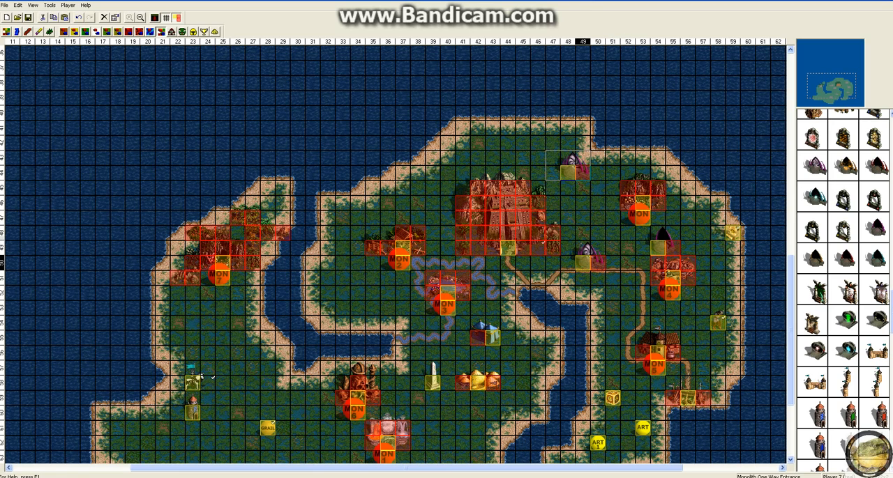
mouse_move(584, 257)
left_mouse_down()
mouse_move(598, 227)
mouse_move(598, 257)
left_mouse_up()
left_click_drag(662, 244, 405, 183)
left_click(478, 173)
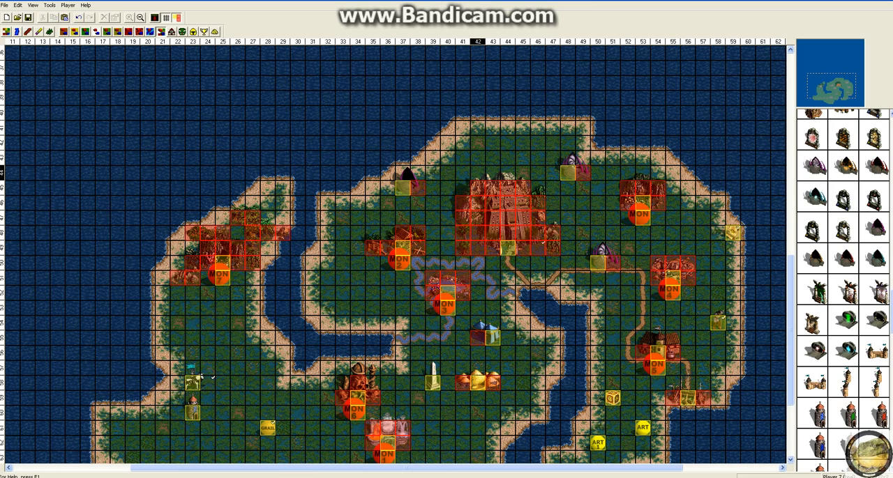
Delete both purple Monolith One Way Entrances, northeast of the large northern structure and beside the road
right_click(577, 167)
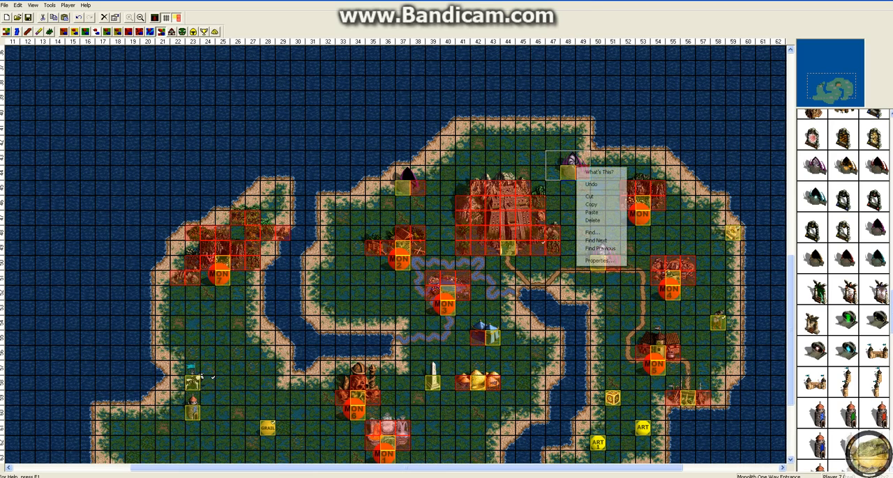
left_click(593, 221)
right_click(601, 262)
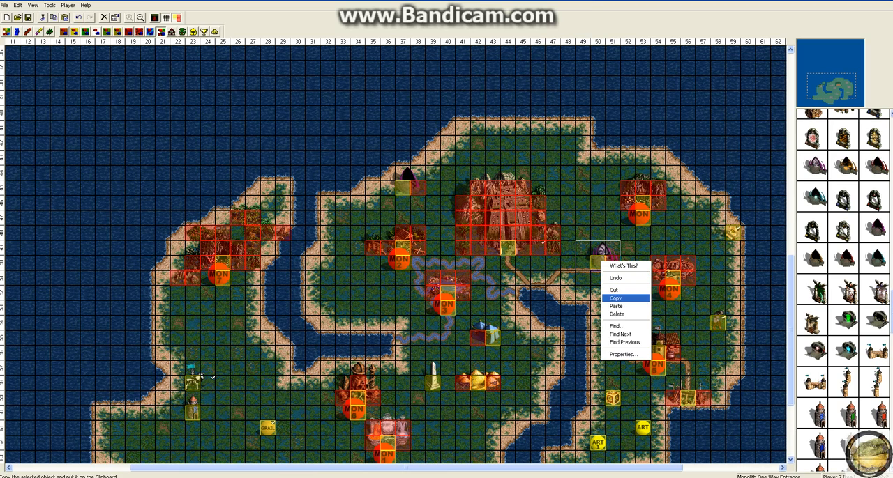
left_click(616, 306)
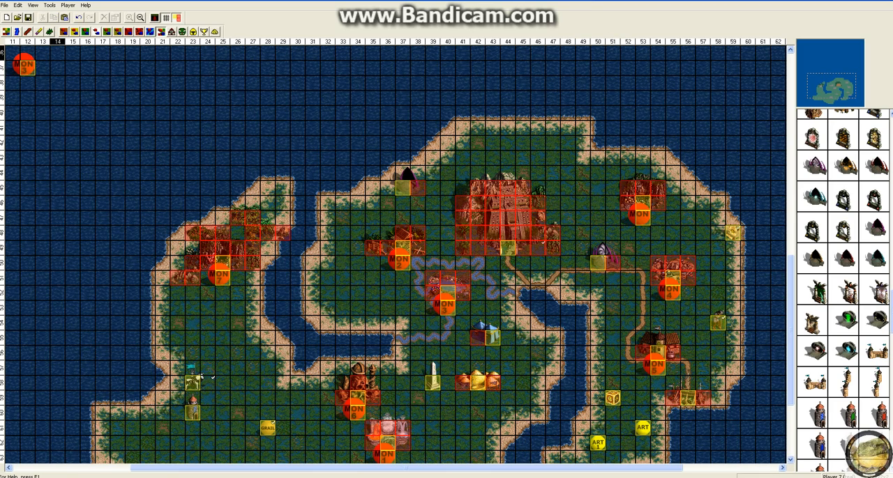
right_click(23, 64)
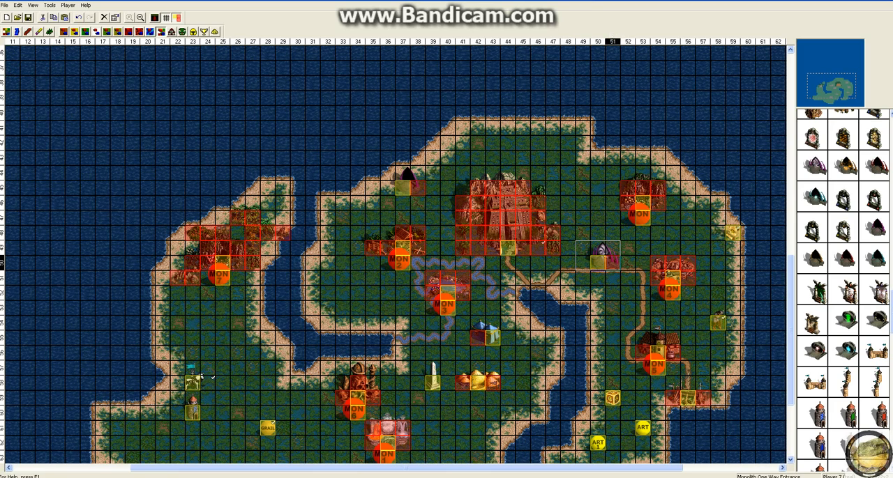
right_click(608, 263)
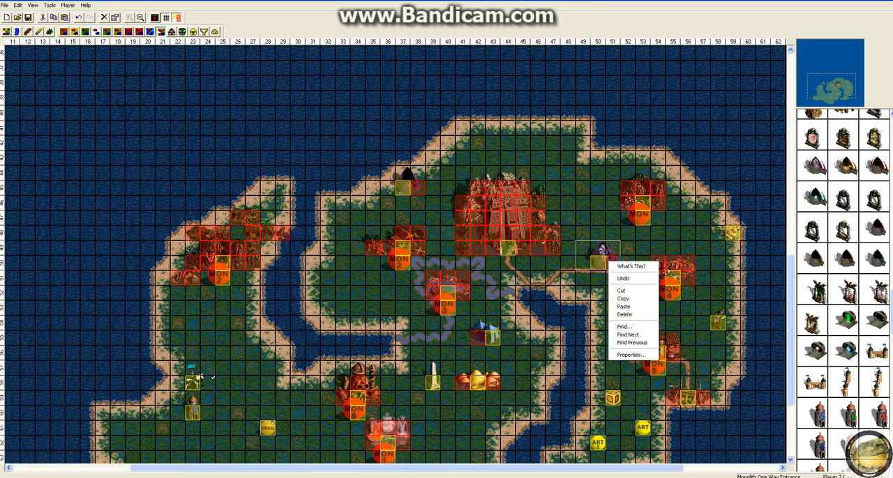
left_click(625, 315)
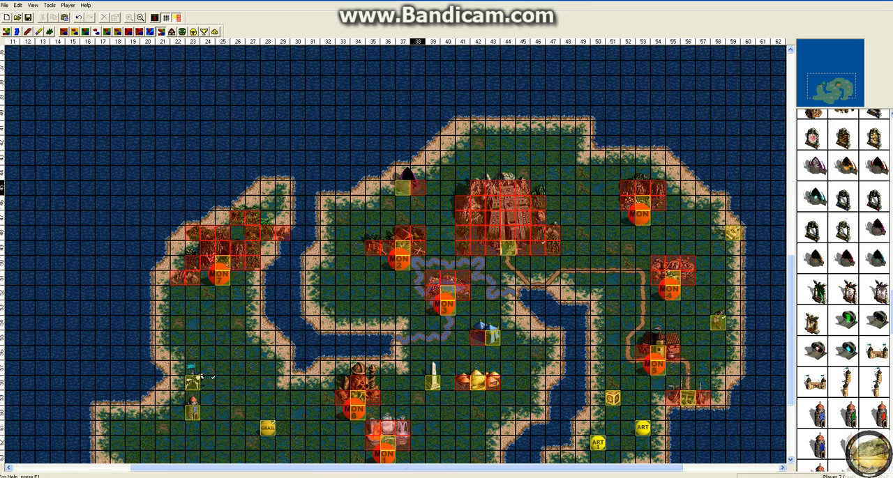
Delete the purple Monolith One Way Exit on the northwestern coast and remove the stray Random Monster 3 pasted in the sea
right_click(404, 187)
left_click(433, 235)
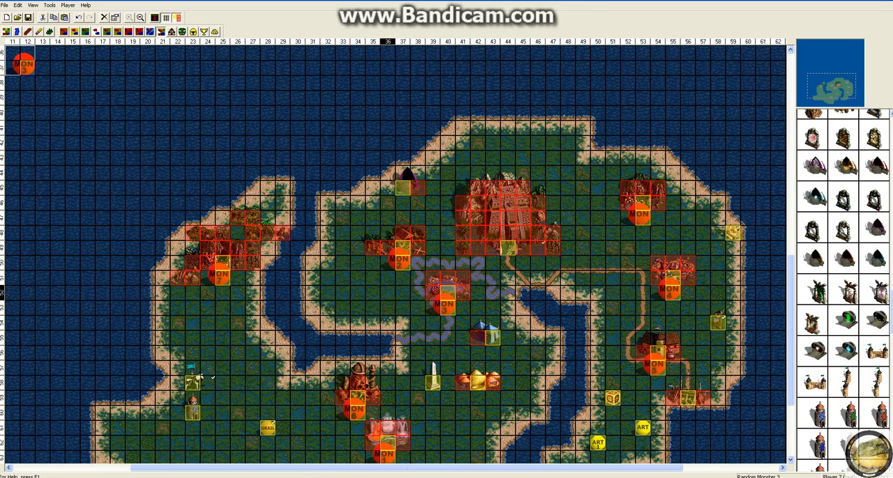
right_click(411, 183)
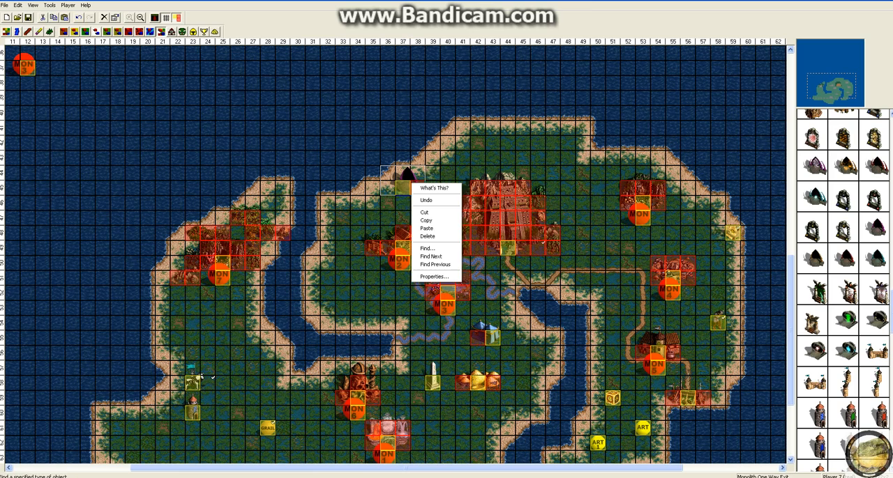
left_click(427, 221)
right_click(408, 182)
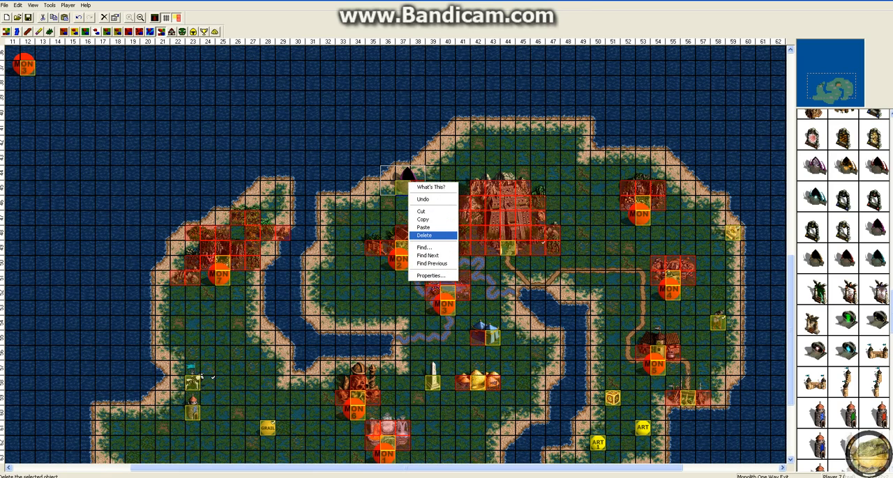
left_click(426, 235)
left_click_drag(19, 64, 445, 222)
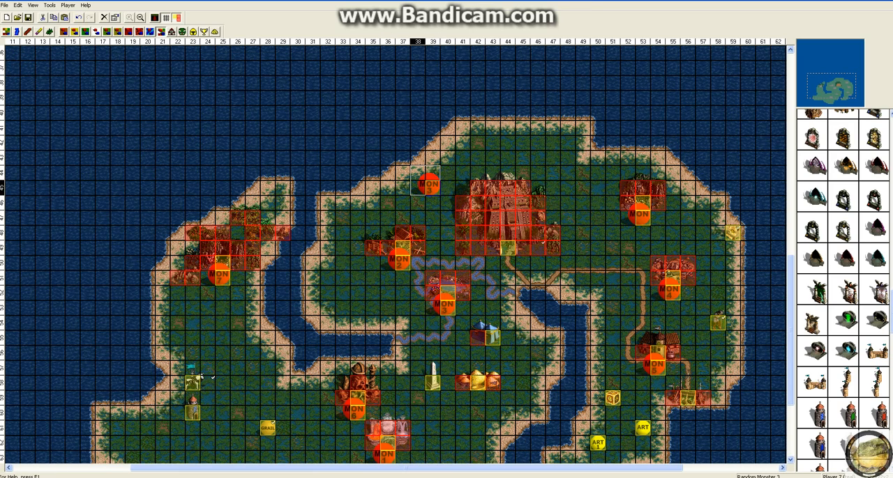
right_click(432, 188)
left_click(457, 241)
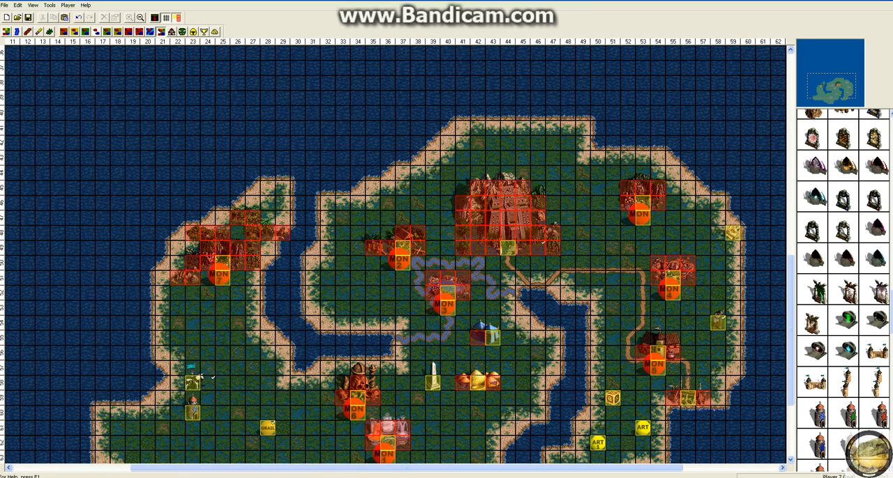
Place a vertical Anti-magic Garrison on the road between the large northern structure and the MON 4 marker
scroll(844, 290, "down", 10)
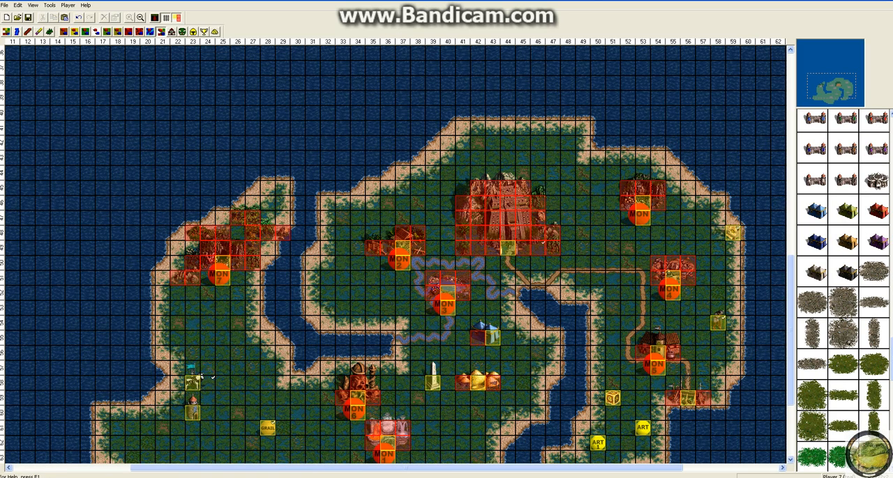
left_click_drag(790, 331, 790, 314)
scroll(396, 254, "down", 1)
scroll(844, 291, "up", 3)
left_click(591, 246)
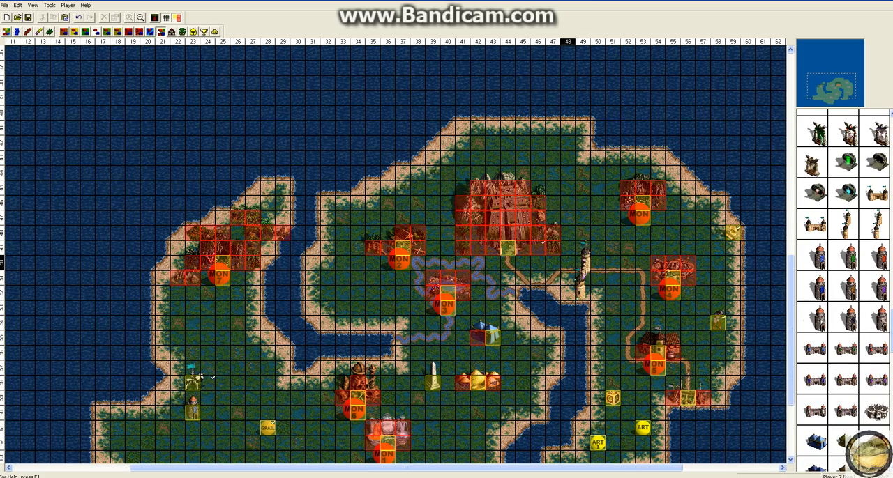
Review the Anti-magic Garrison's owner, creature slots and removable-troops option, and delete the garrison from the map
right_click(597, 236)
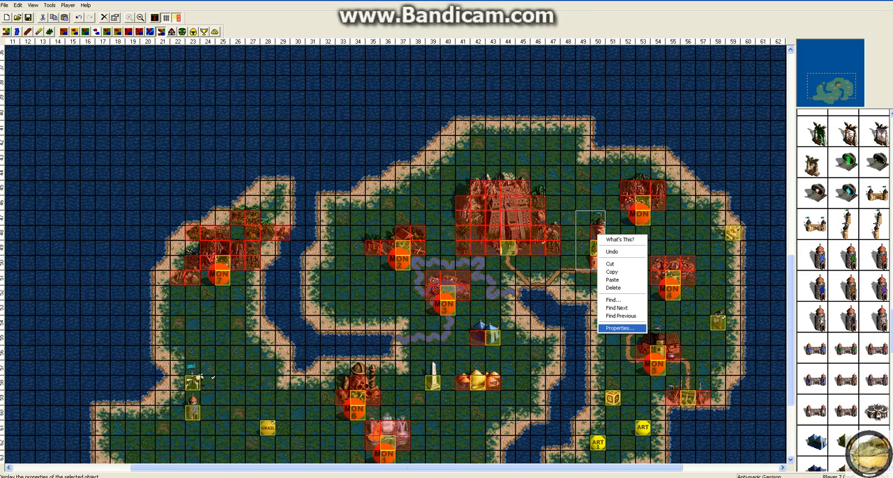
left_click(619, 328)
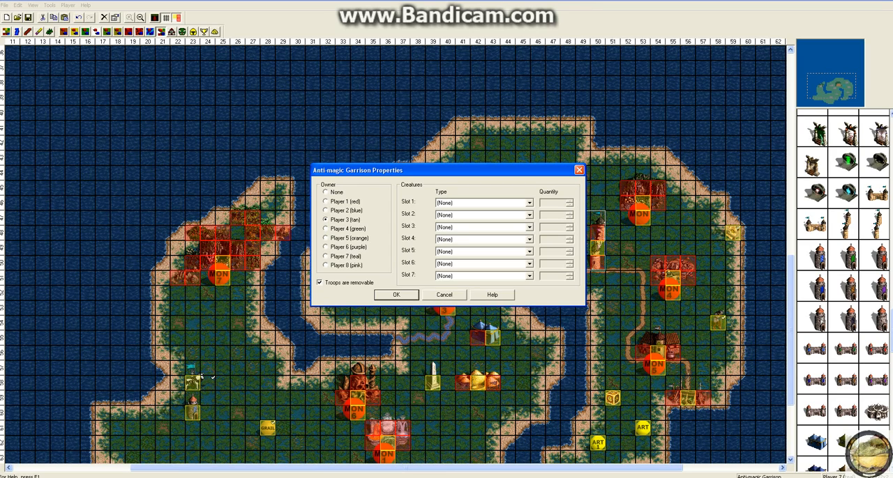
left_click(320, 283)
left_click(320, 283)
left_click(397, 295)
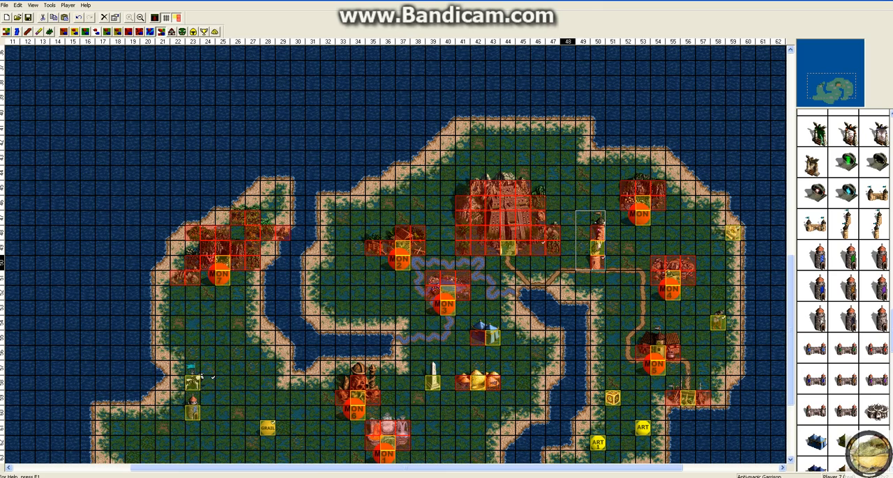
right_click(595, 277)
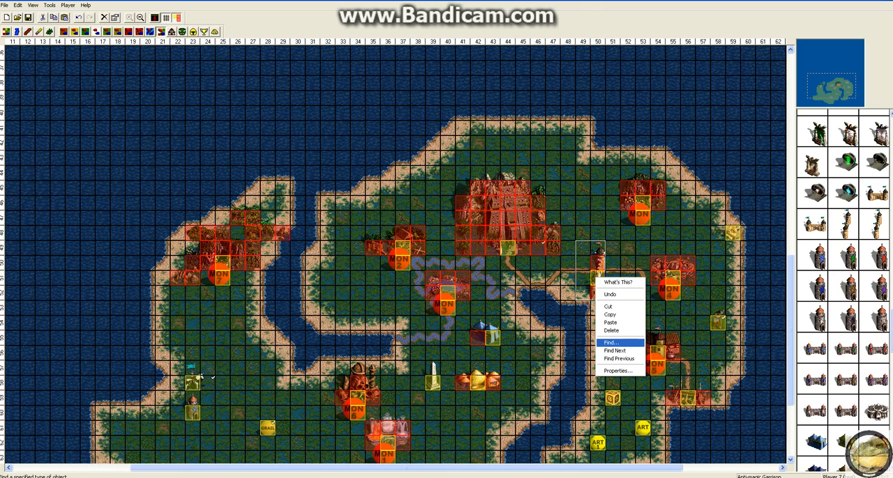
left_click(611, 331)
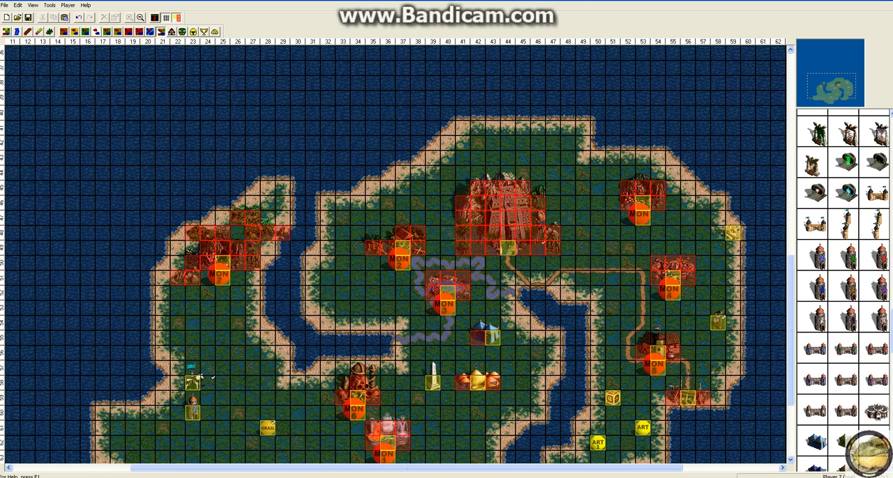
Place a Prison near the western coast of the main island, southwest of the MON 2 marker
left_click_drag(891, 350, 892, 404)
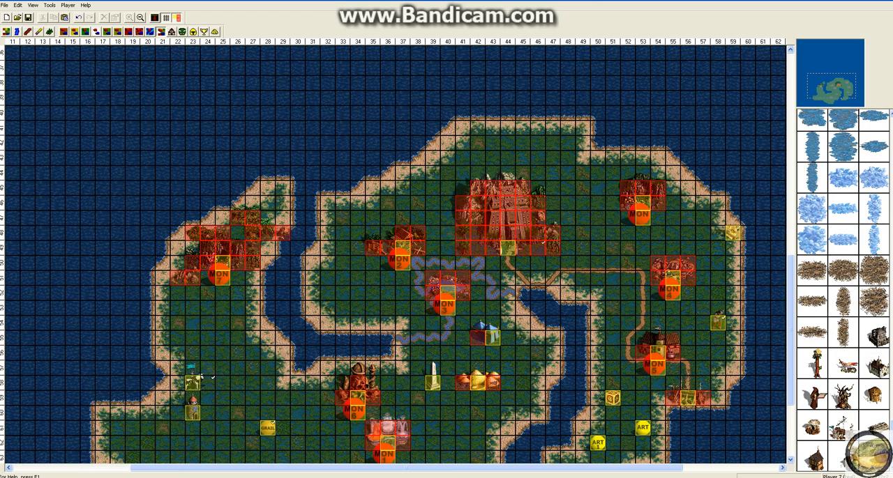
left_click(879, 336)
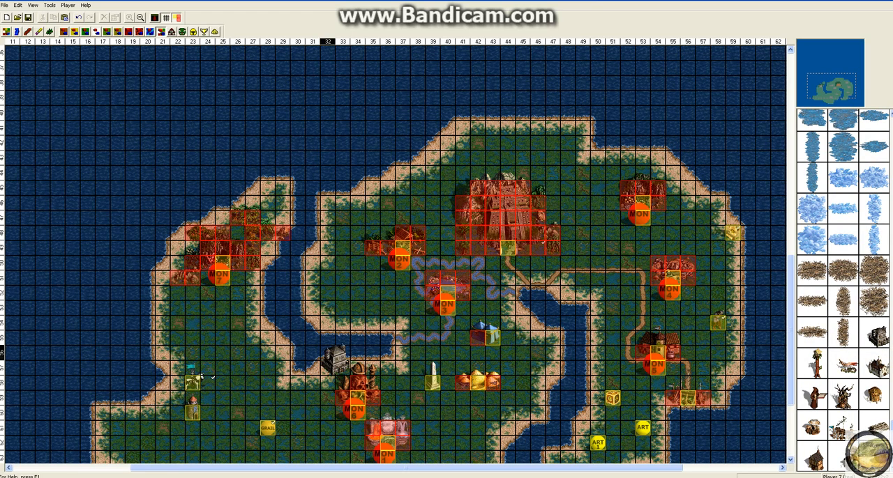
left_click(334, 279)
right_click(335, 279)
left_click(402, 305)
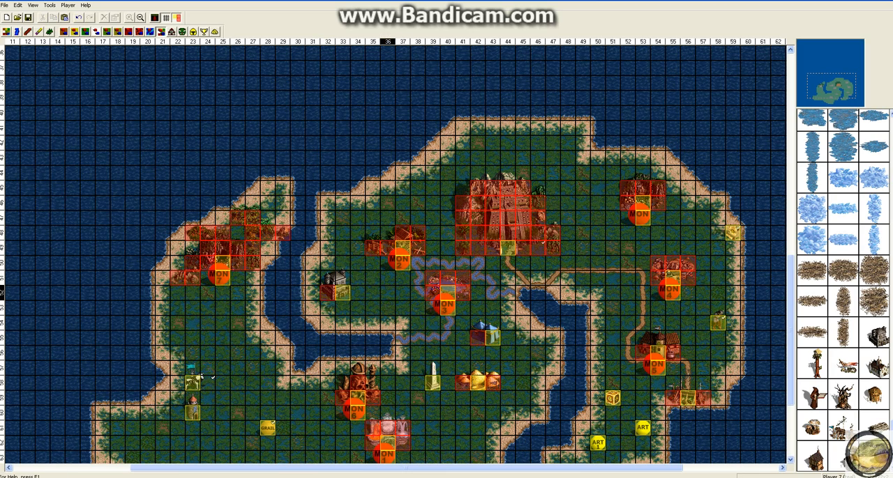
Open the Prison's properties and enable a customized biography for the imprisoned hero
scroll(388, 293, "down", 2)
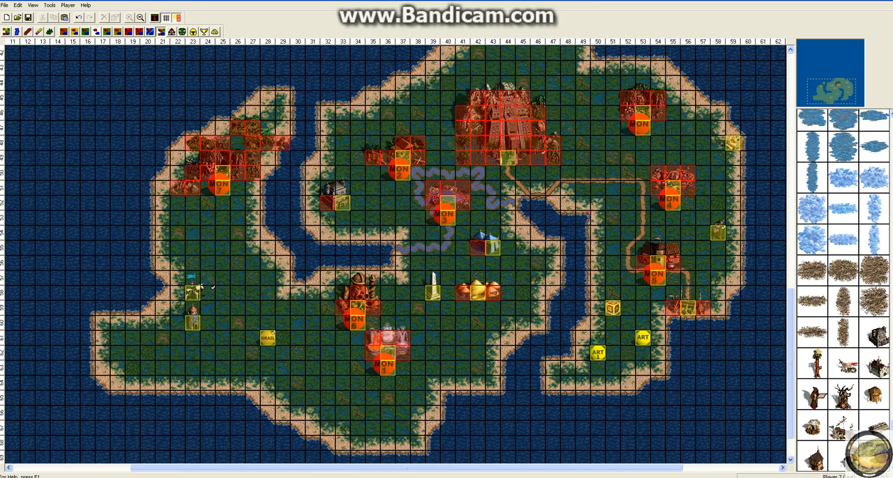
right_click(334, 192)
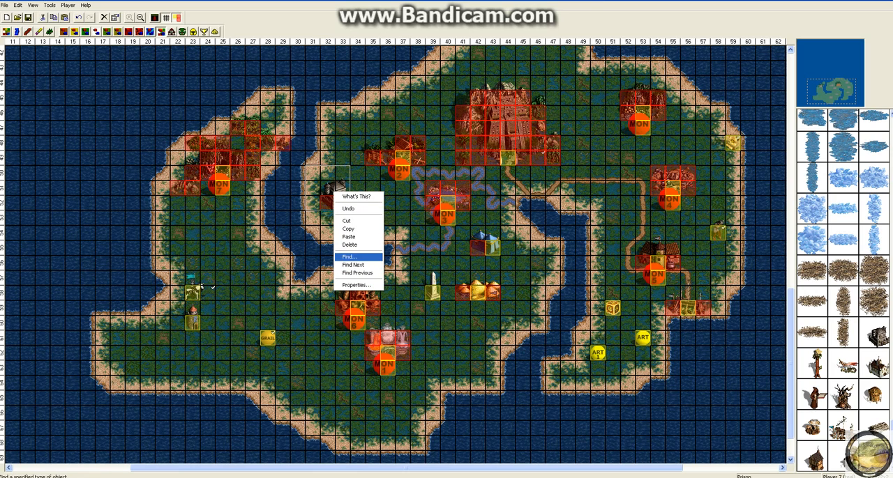
left_click(356, 286)
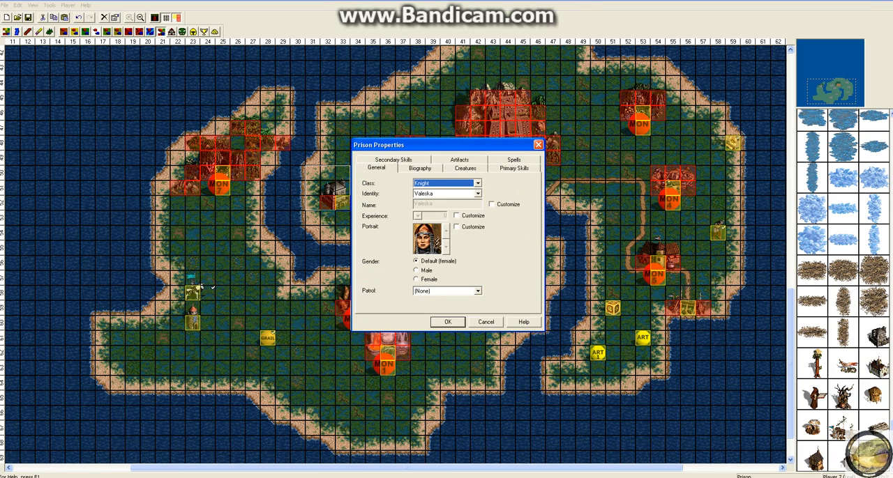
left_click(394, 160)
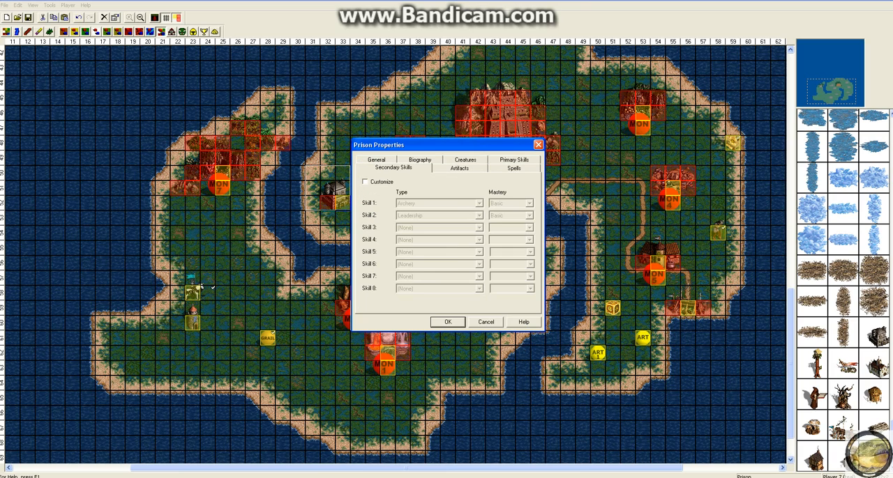
left_click(376, 160)
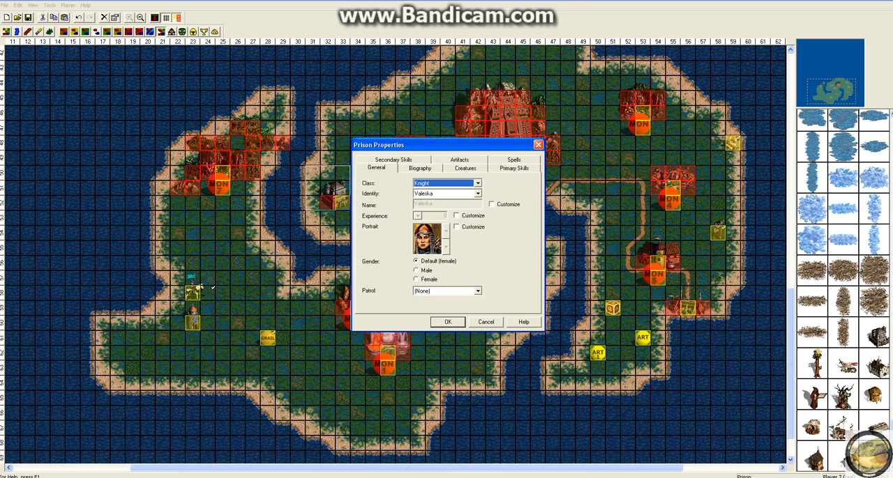
left_click(420, 168)
left_click(365, 182)
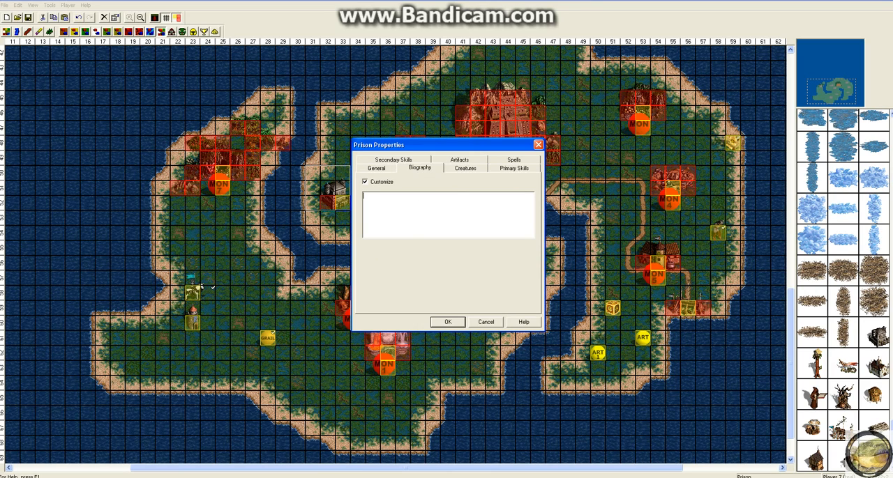
Examine the creature, primary skill, spell, artifact and secondary skill settings of the imprisoned hero
left_click(465, 168)
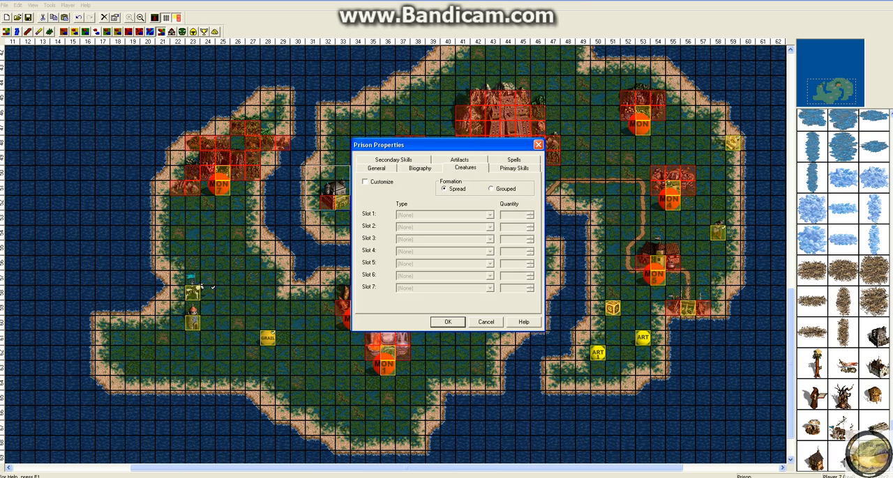
left_click(514, 168)
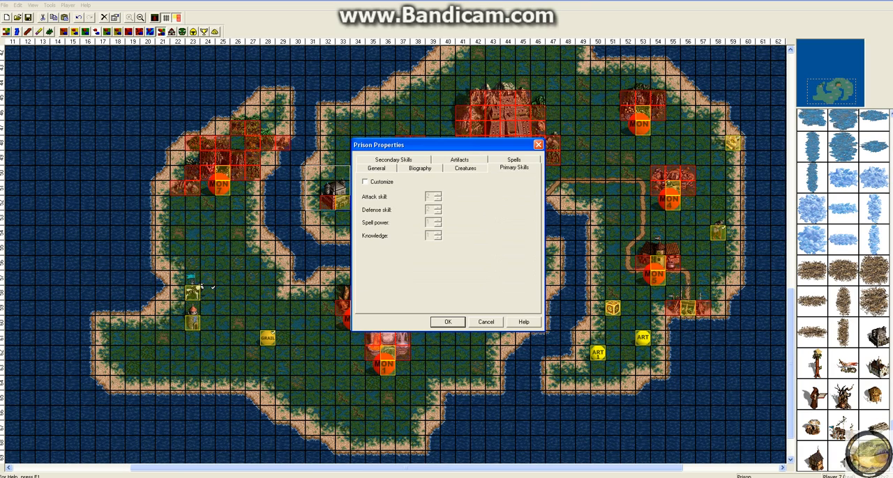
left_click(513, 160)
left_click(459, 168)
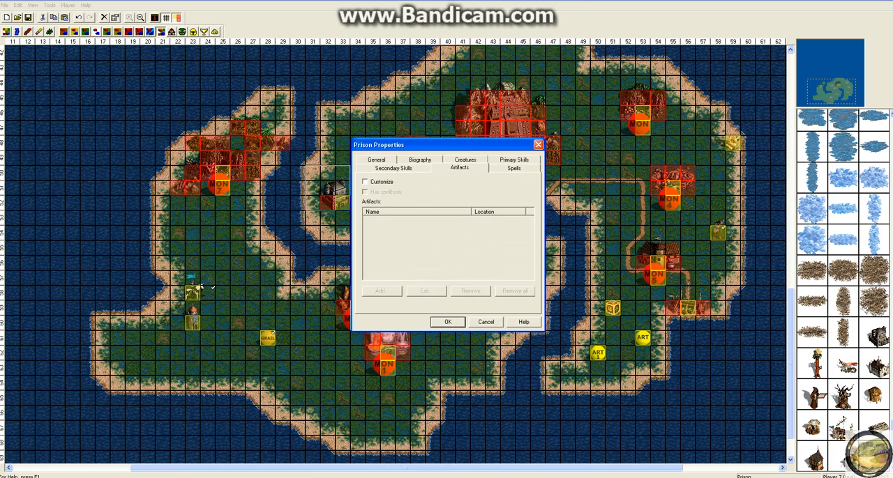
left_click(393, 168)
left_click(514, 159)
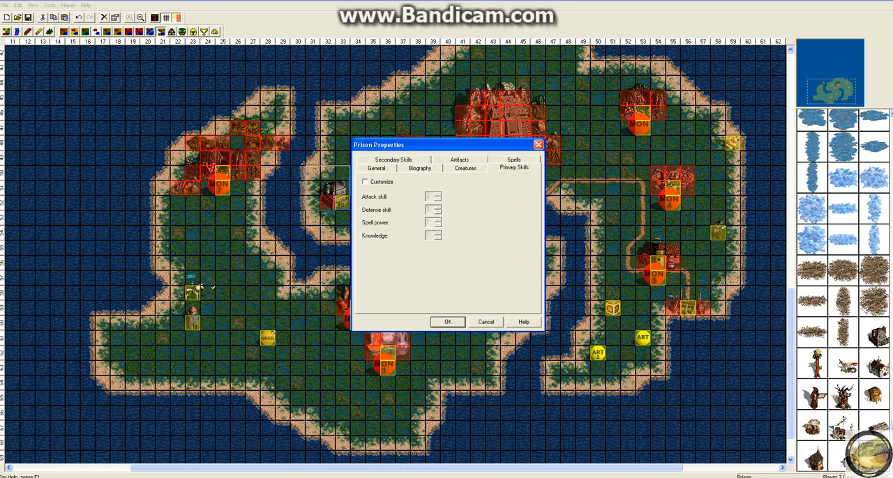
Set the imprisoned hero's class to Ranger and identity to Mephala
left_click(376, 168)
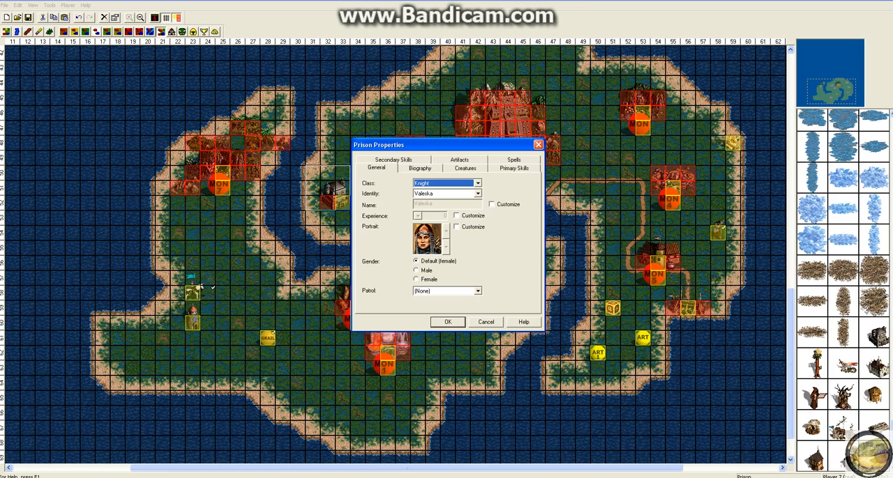
left_click(478, 183)
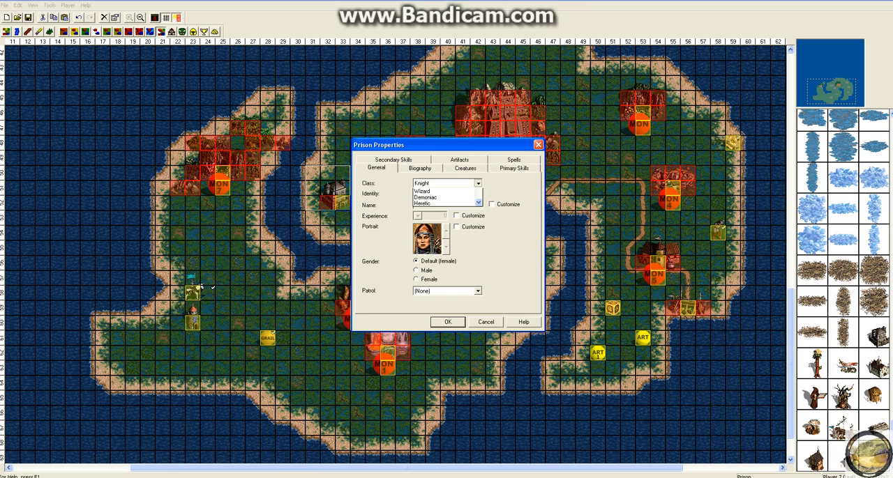
left_click(444, 204)
left_click(478, 193)
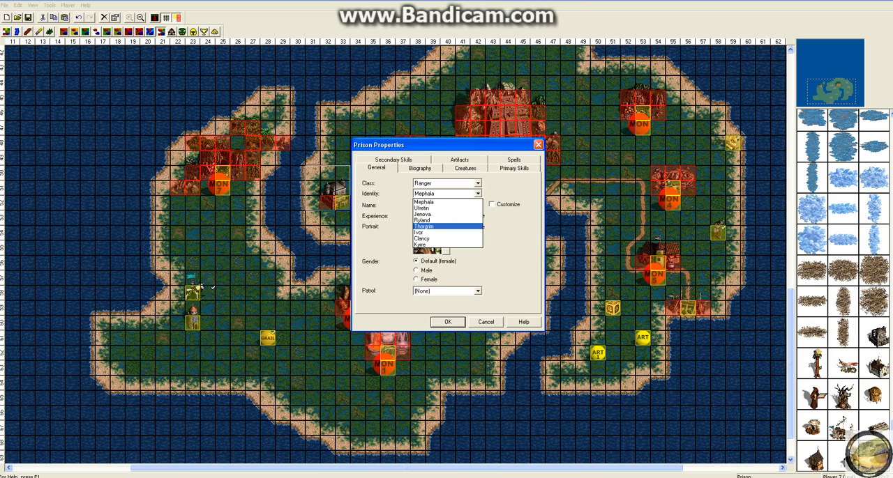
left_click(443, 203)
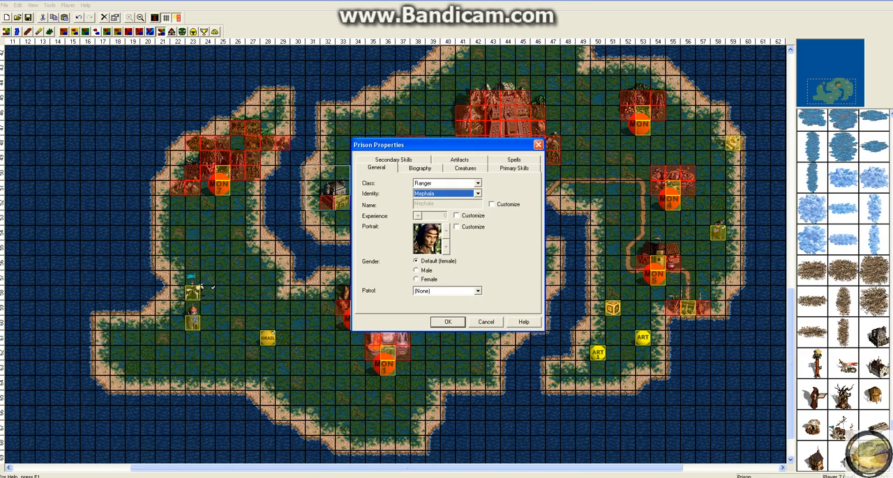
Enable a custom portrait for the imprisoned hero and choose the bald, green-skinned face
left_click(457, 226)
left_click(447, 247)
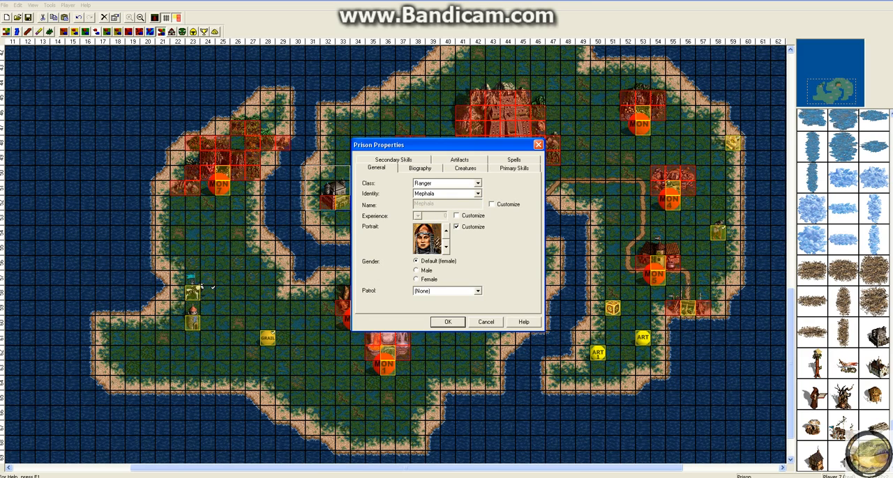
left_click(446, 232)
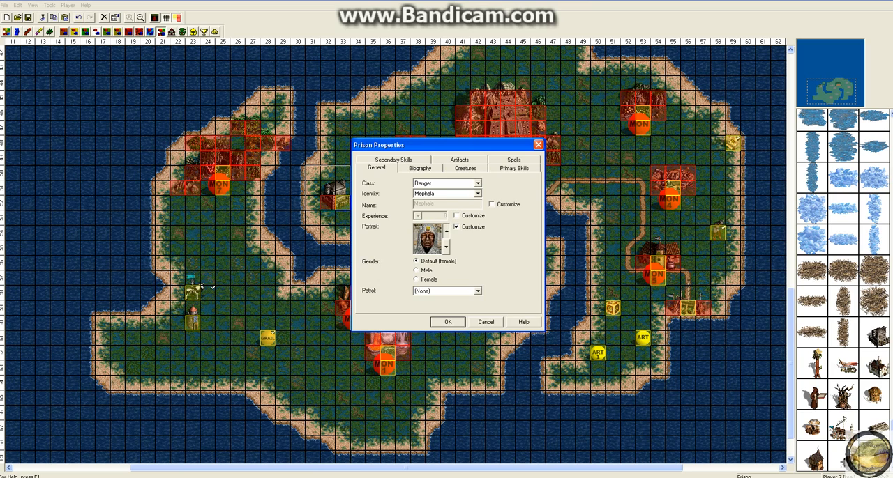
left_click(447, 232)
left_click(446, 232)
left_click(446, 231)
left_click(447, 232)
left_click(446, 231)
left_click(447, 231)
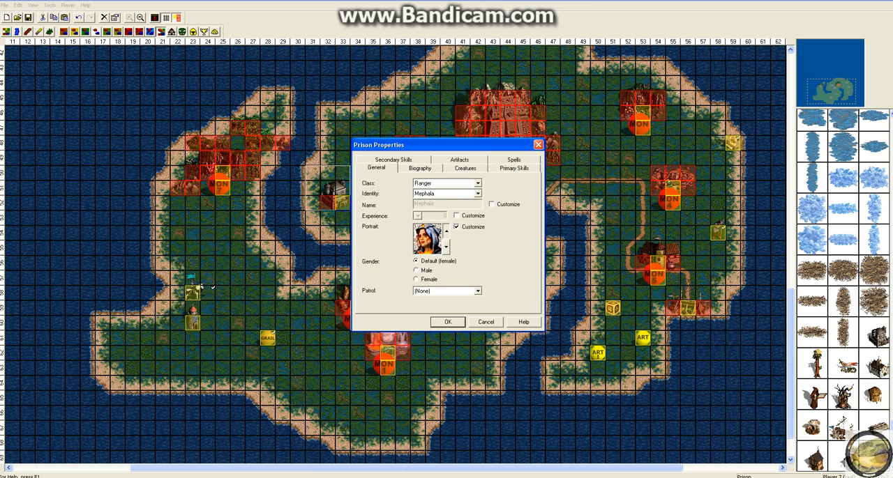
left_click(446, 231)
left_click(446, 232)
left_click(446, 232)
left_click(446, 232)
left_click(446, 232)
left_click(446, 231)
left_click(446, 232)
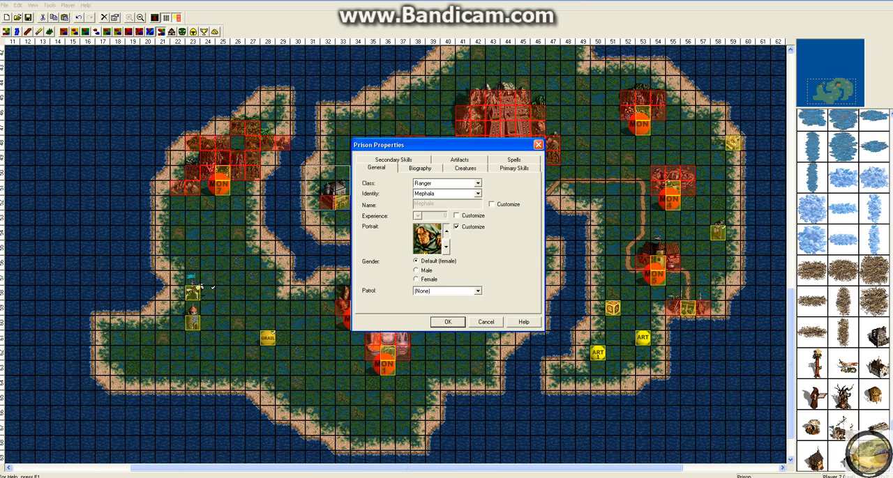
left_click(446, 232)
left_click(447, 232)
left_click(447, 232)
left_click(447, 231)
left_click(447, 231)
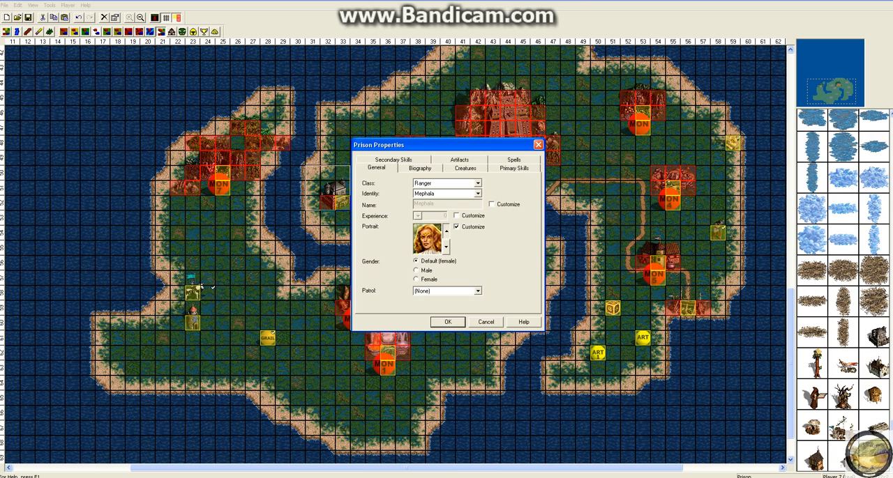
left_click(446, 231)
left_click(446, 232)
left_click(446, 231)
left_click(446, 232)
left_click(447, 231)
left_click(447, 231)
left_click(447, 232)
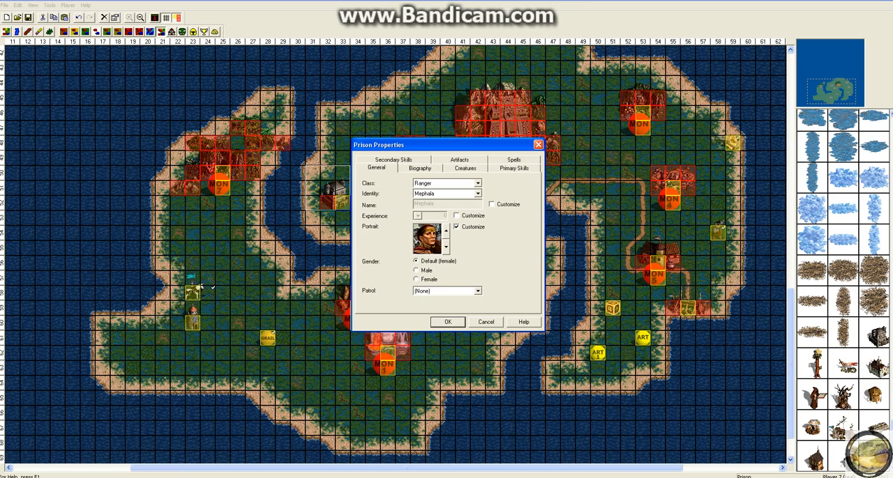
left_click(447, 232)
left_click(447, 232)
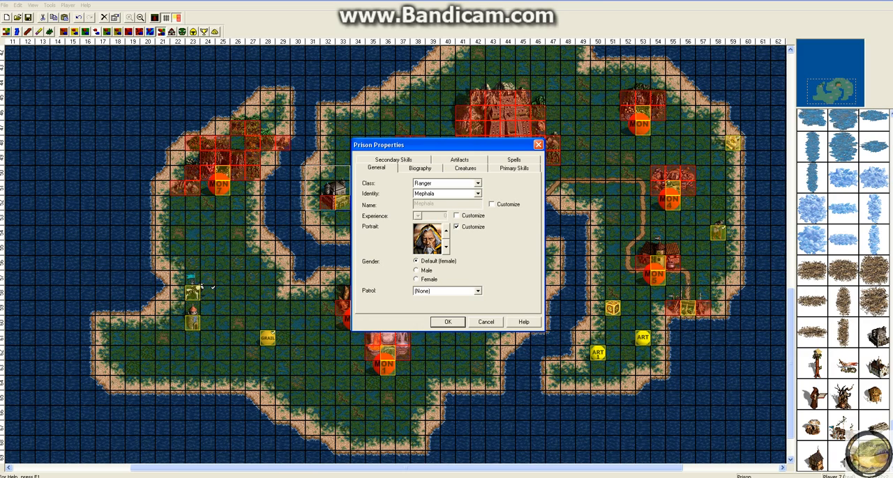
left_click(447, 231)
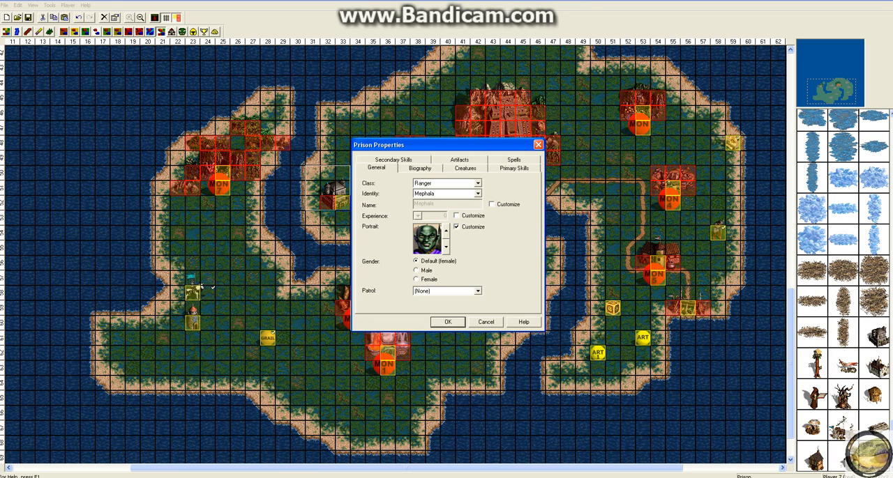
Enable a customized name for the imprisoned hero and set the gender to Male, keeping patrol at (None)
left_click(492, 204)
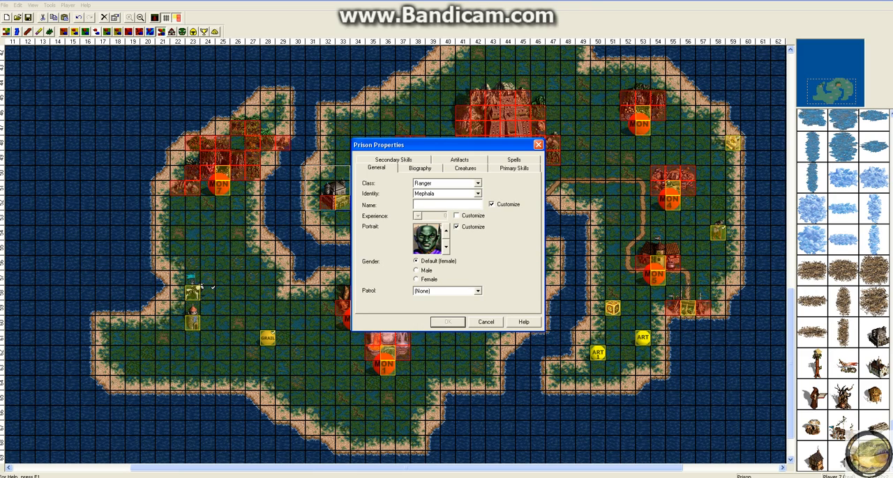
left_click(420, 168)
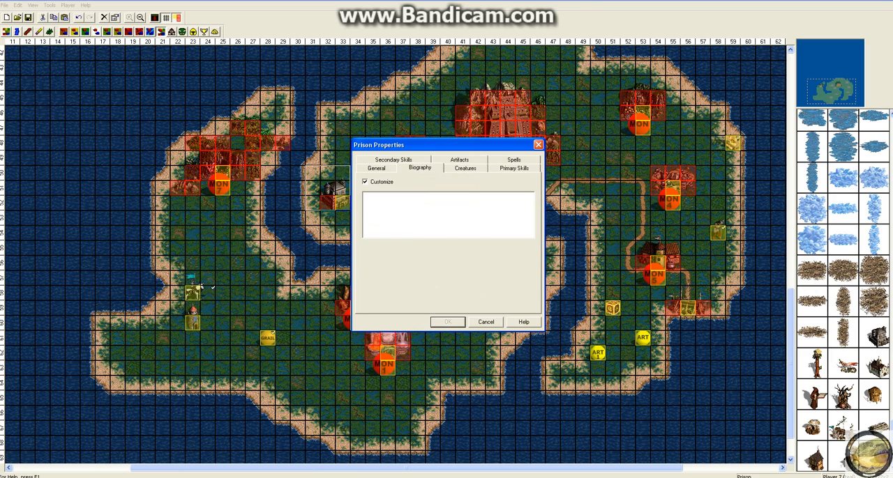
left_click(377, 168)
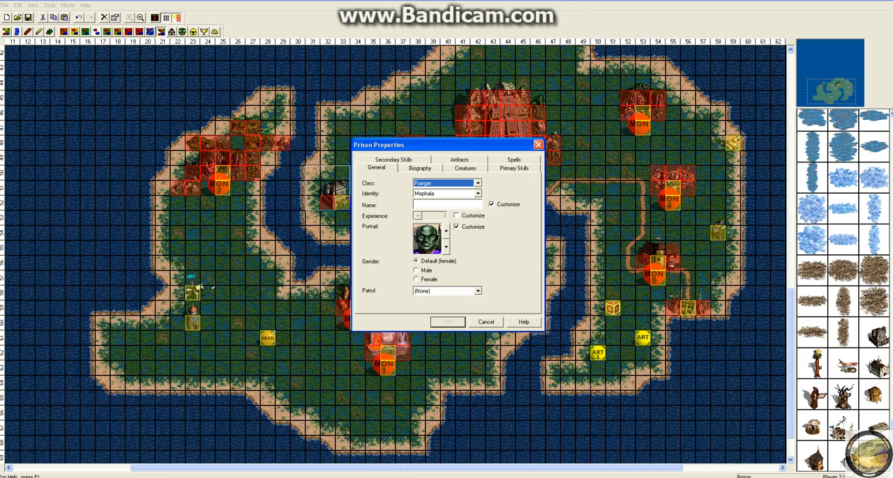
left_click(416, 271)
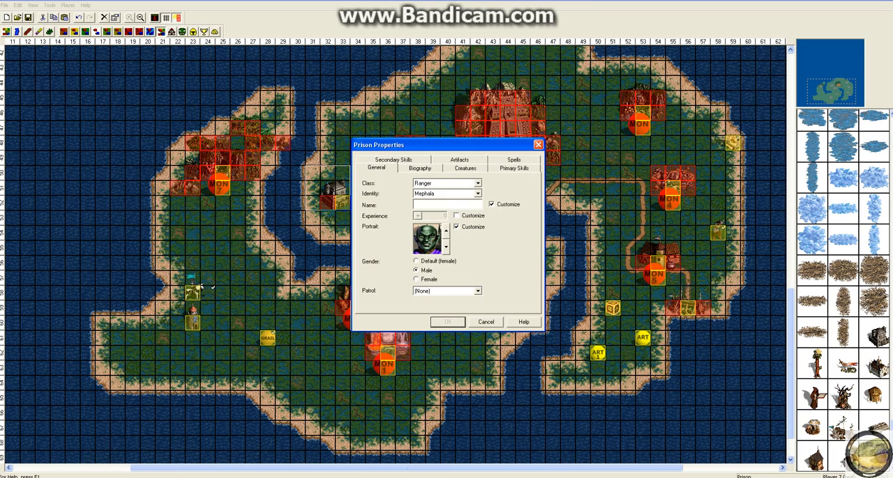
left_click(478, 291)
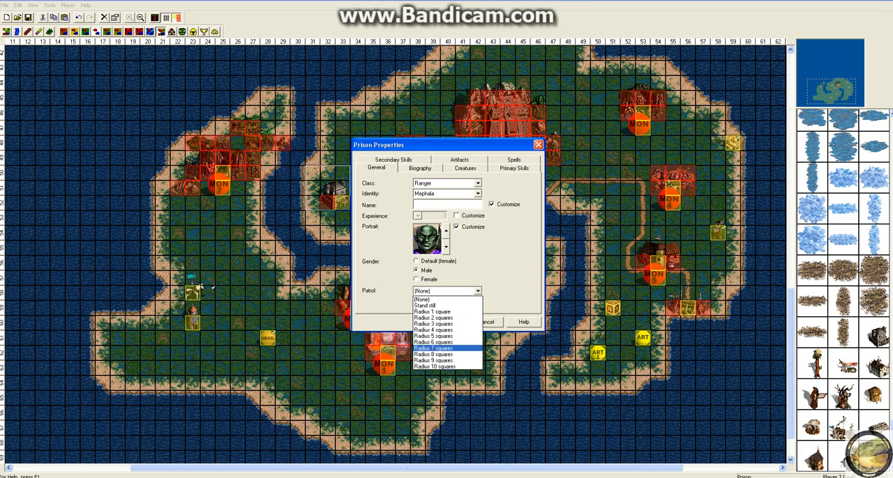
left_click(425, 299)
Enter a custom name for the imprisoned hero and accept the Prison properties
left_click(447, 205)
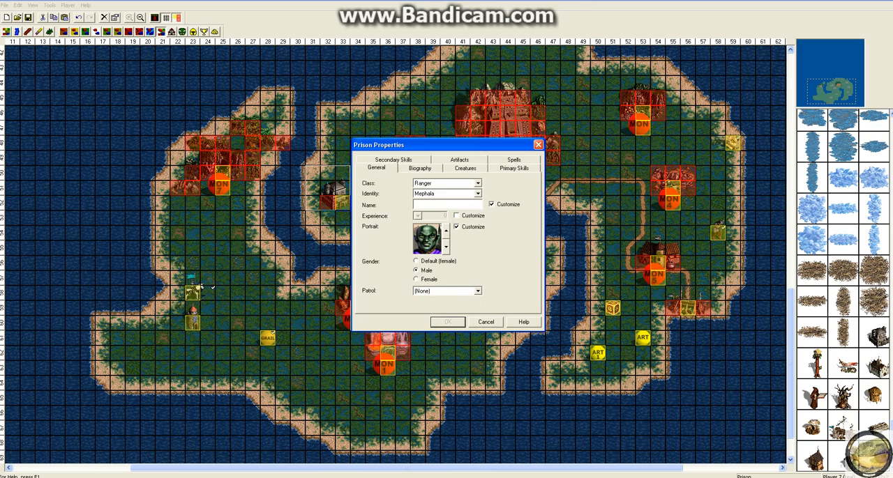
left_click(393, 160)
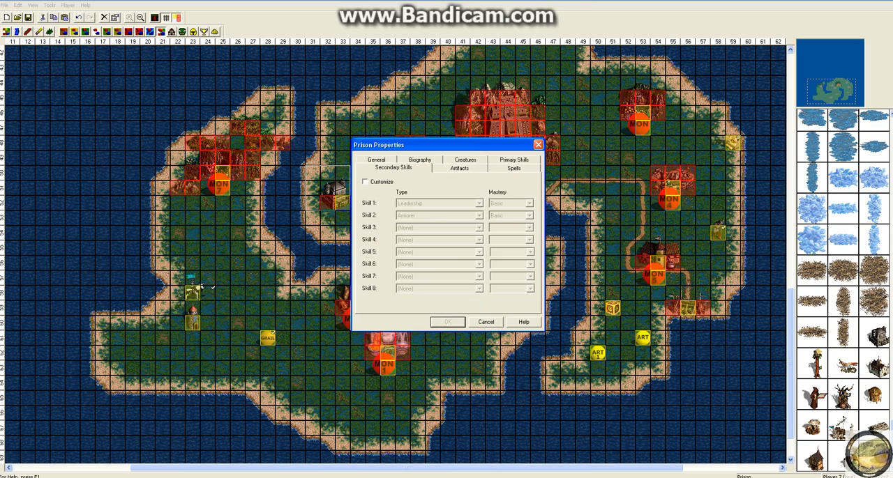
left_click(376, 160)
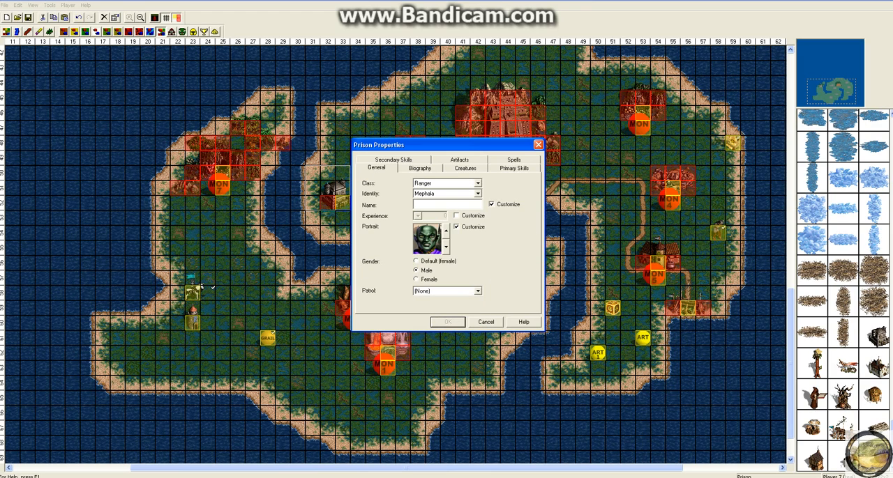
type("Nokljkkgyjf")
key("BackSpace")
key("BackSpace")
key("BackSpace")
key("BackSpace")
key("BackSpace")
key("BackSpace")
key("BackSpace")
key("BackSpace")
key("BackSpace")
key("BackSpace")
key("BackSpace")
type("JOe")
key("BackSpace")
key("BackSpace")
type("oe")
key("BackSpace")
key("BackSpace")
key("BackSpace")
type("Timthe Pnchan")
key("BackSpace")
key("BackSpace")
key("BackSpace")
key("BackSpace")
key("BackSpace")
key("BackSpace")
key("BackSpace")
key("BackSpace")
left_click(447, 321)
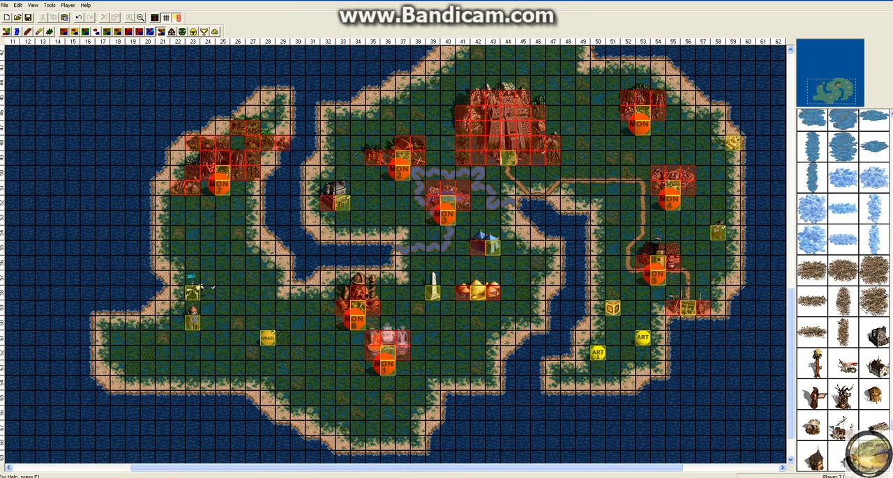
Place an Event near the southern coast at column 30, row 64, and open its properties
left_click(298, 383)
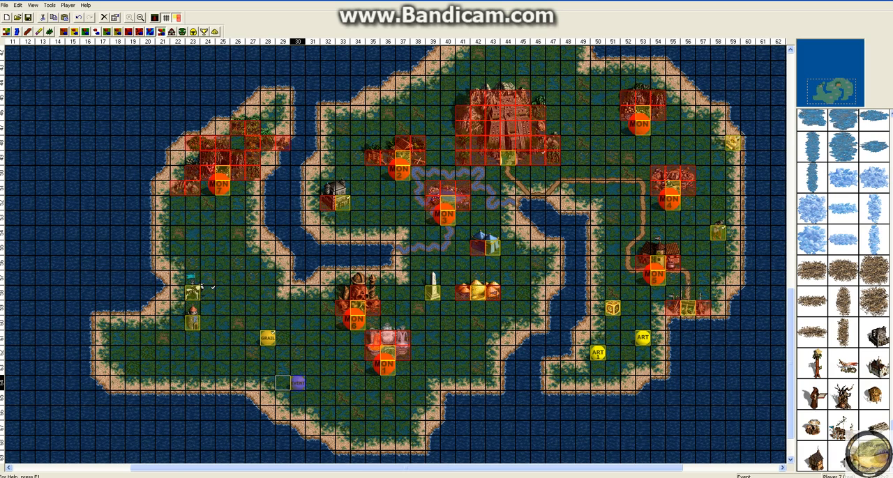
right_click(298, 381)
left_click(372, 397)
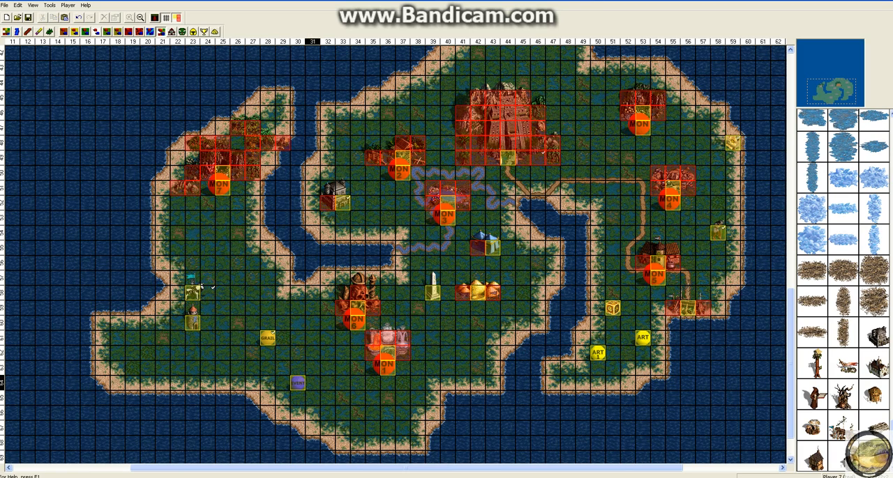
right_click(296, 382)
left_click(320, 474)
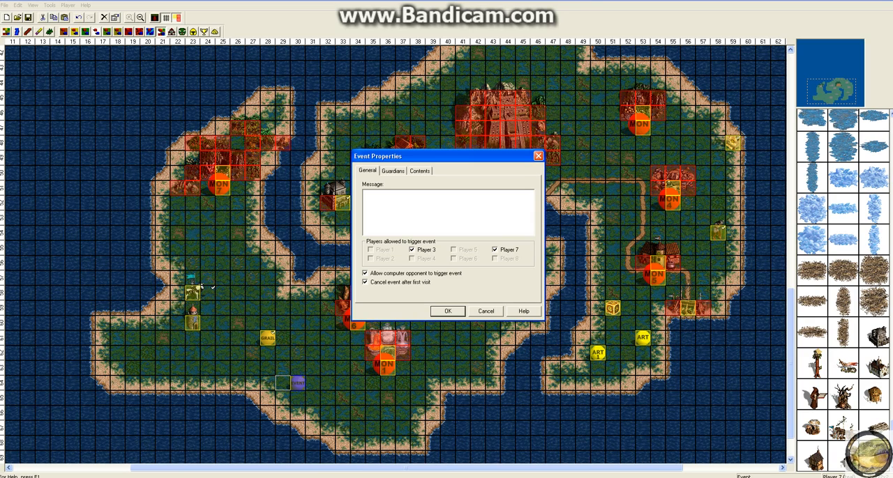
Disallow the computer opponent from triggering the event and set its message to "Hello world."
key("ctrl+Tab")
key("ctrl+Tab")
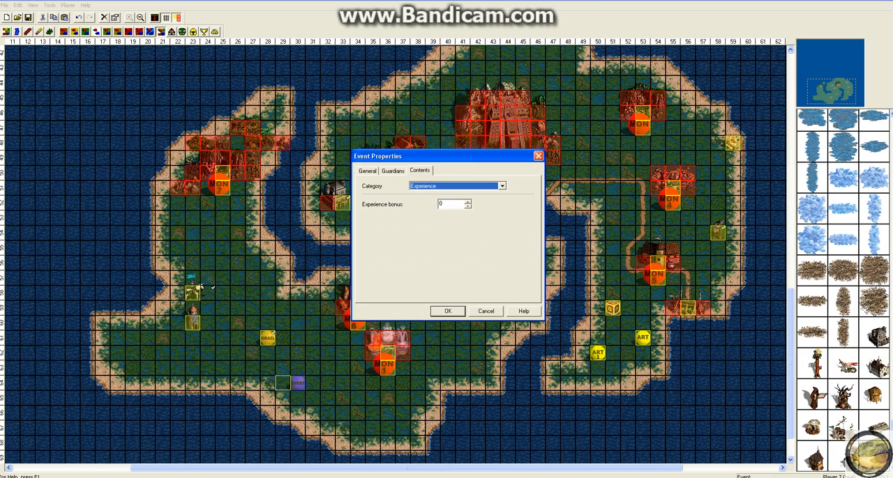
key("ctrl+Tab")
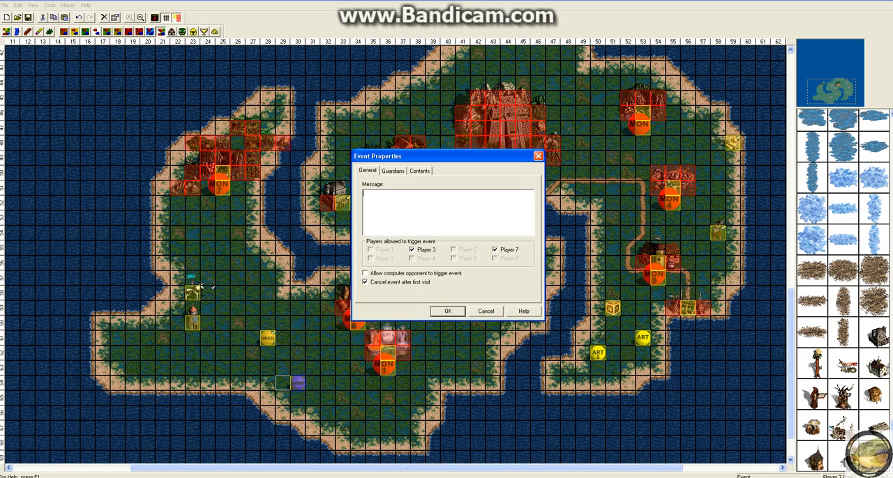
type("Hello world.")
key("Return")
Enable customized guardians for the event and set its morale bonus to -3
left_click(392, 171)
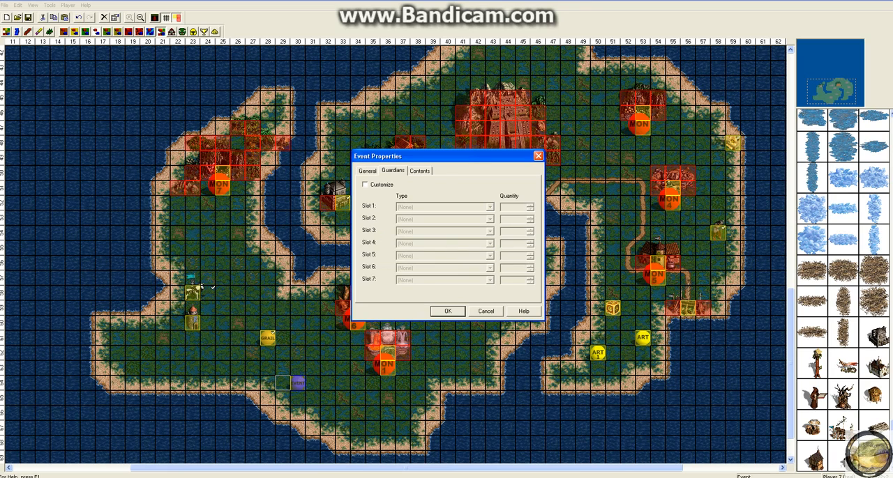
left_click(365, 185)
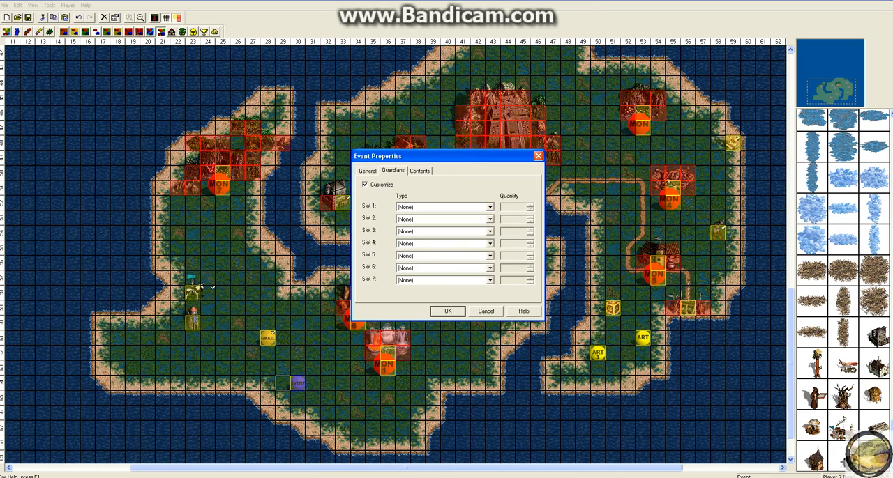
left_click(420, 171)
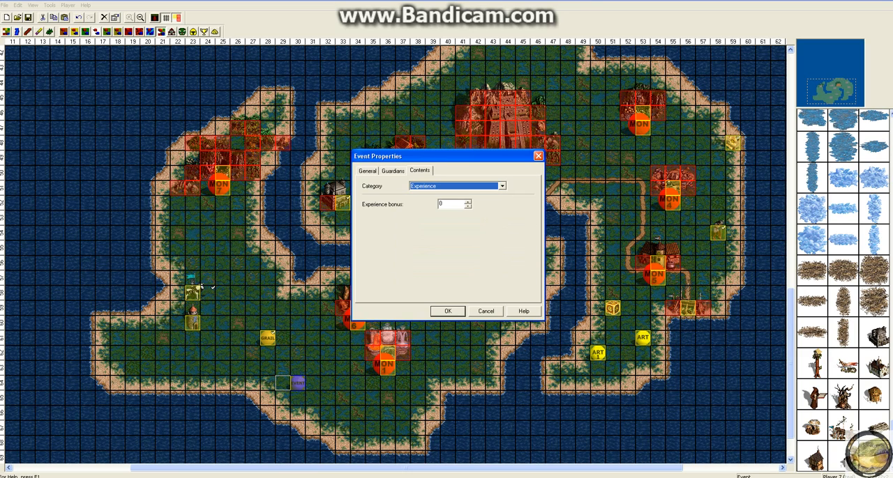
left_click(502, 186)
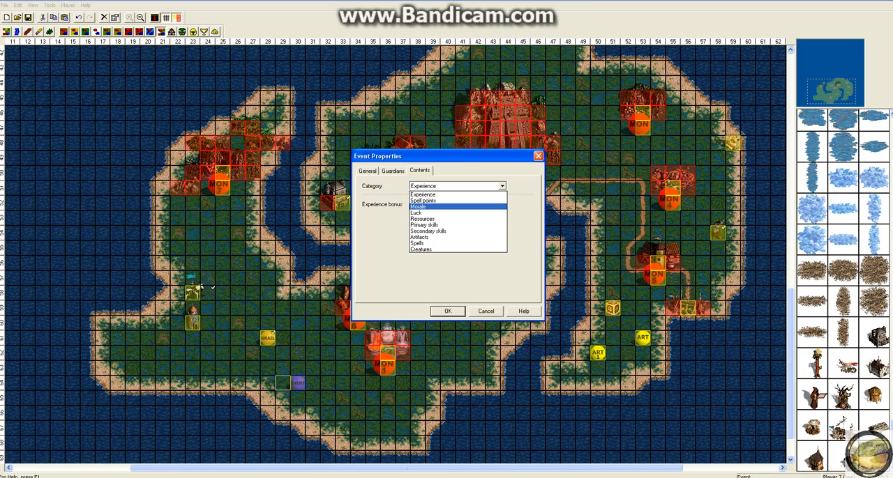
left_click(453, 214)
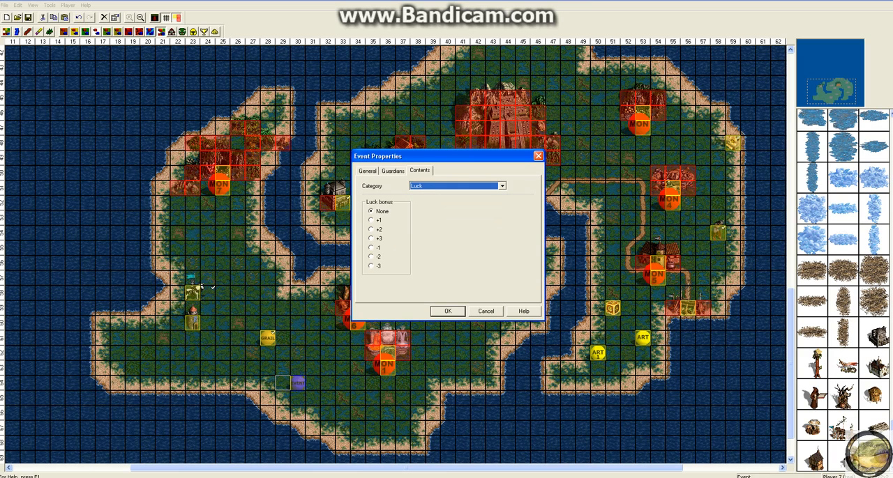
left_click(502, 187)
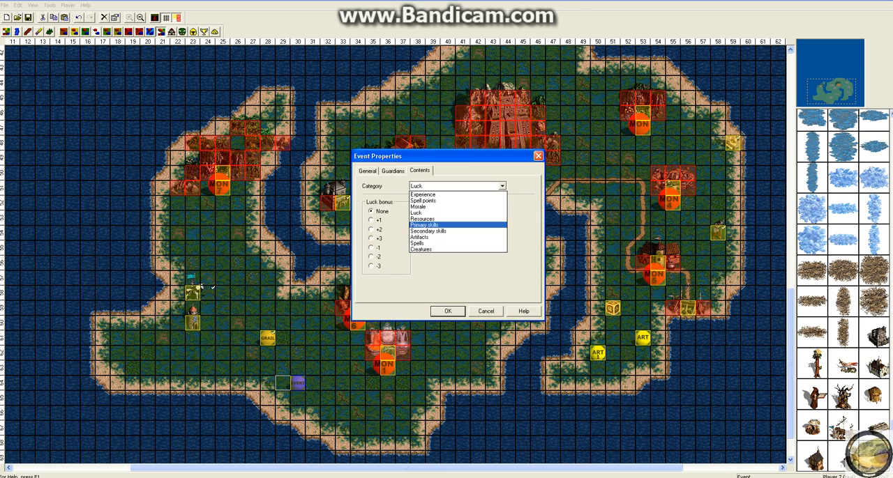
left_click(453, 207)
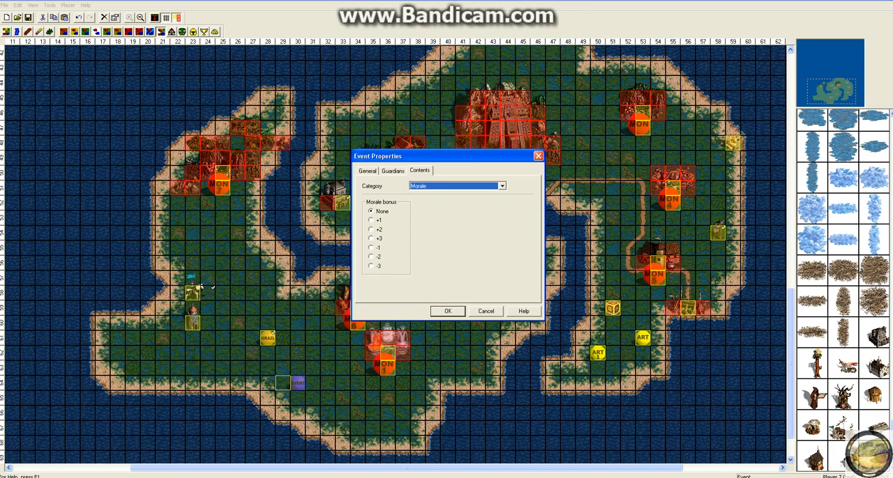
left_click(372, 267)
Set the event's guardian in slot 1 to Peasant and accept the event properties
left_click(393, 171)
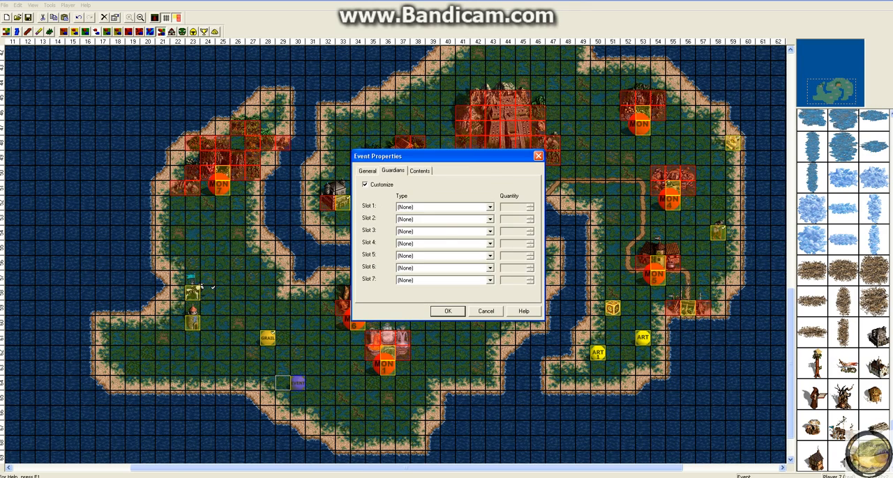
left_click(366, 171)
left_click(392, 171)
left_click(490, 207)
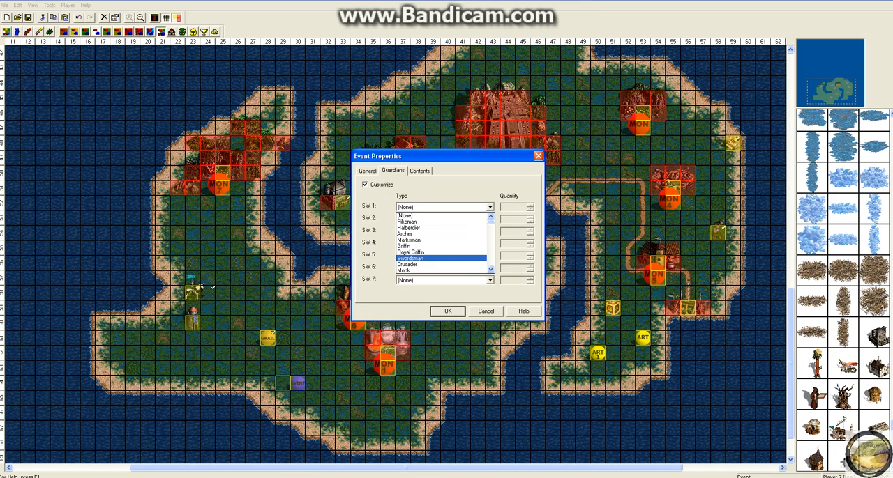
left_click_drag(490, 223, 491, 267)
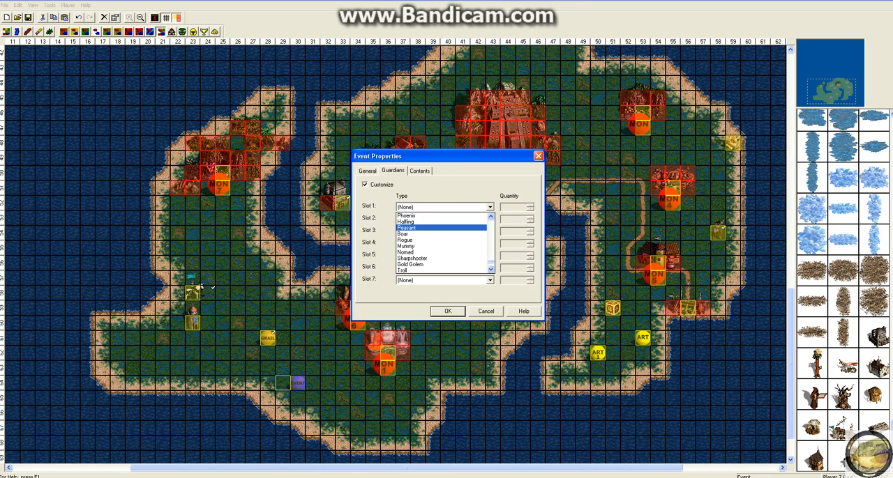
left_click(446, 228)
left_click(420, 171)
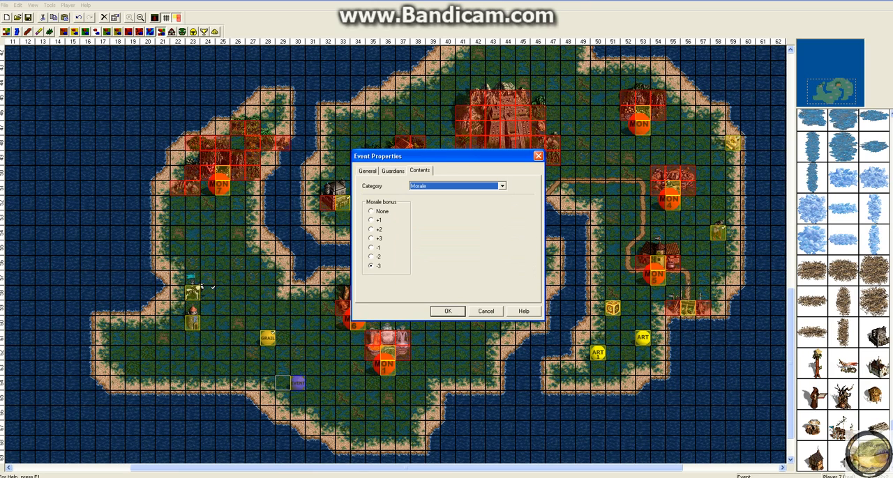
left_click(447, 312)
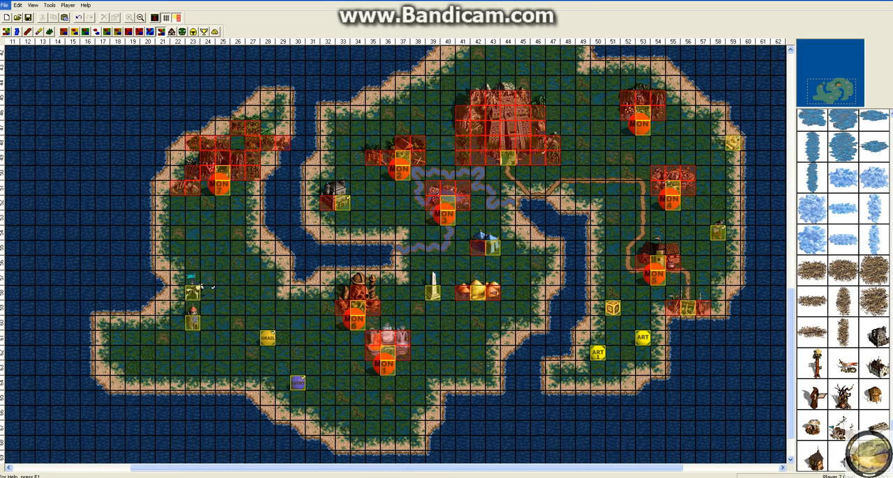
left_click(5, 5)
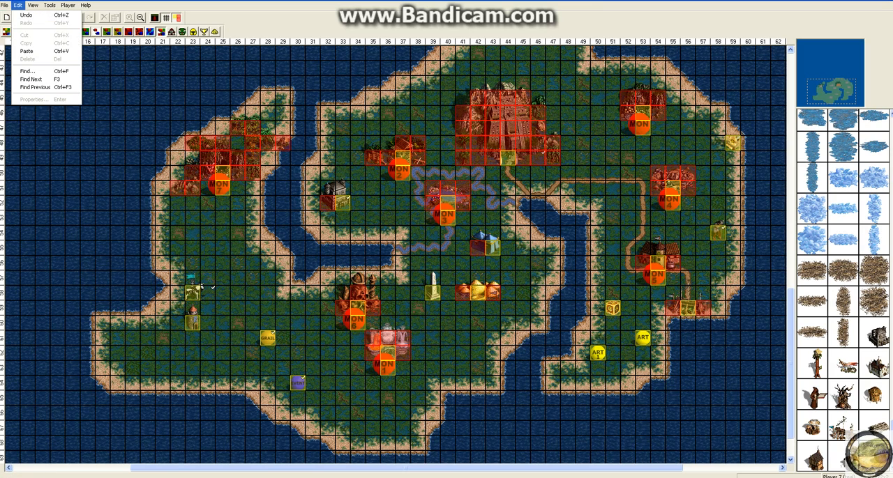
mouse_move(68, 5)
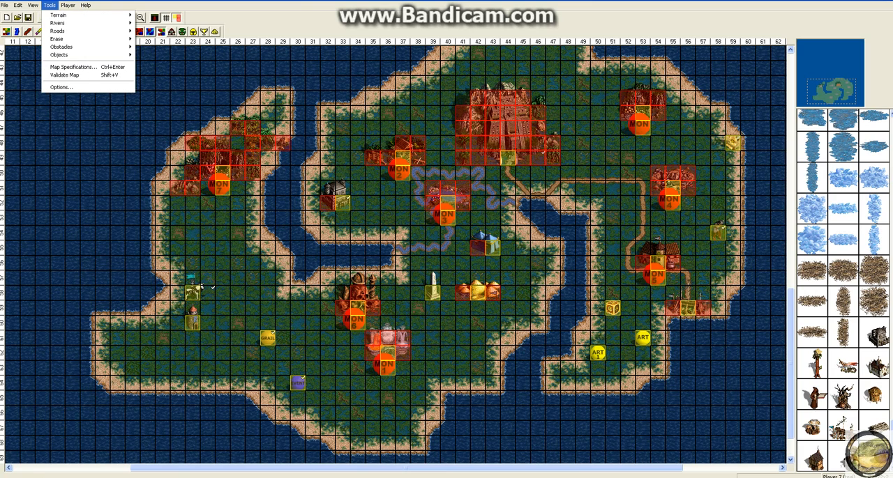
left_click(212, 286)
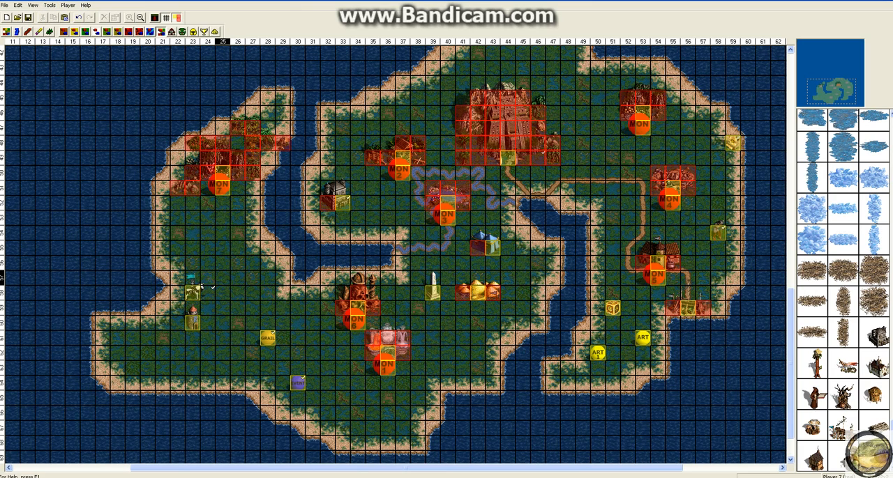